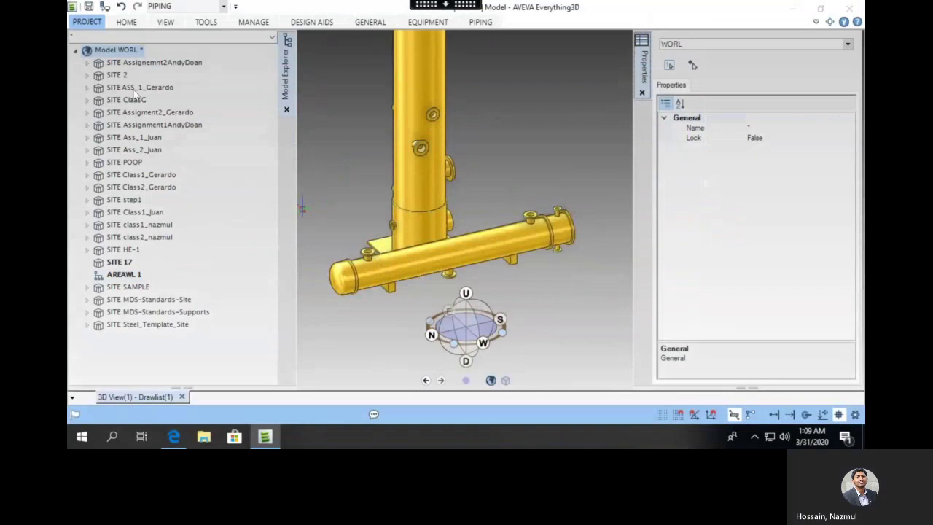
Switch to the Edge browser and examine the pipework-2 drawing's pipe route, nozzle references and pipe specification
click(174, 436)
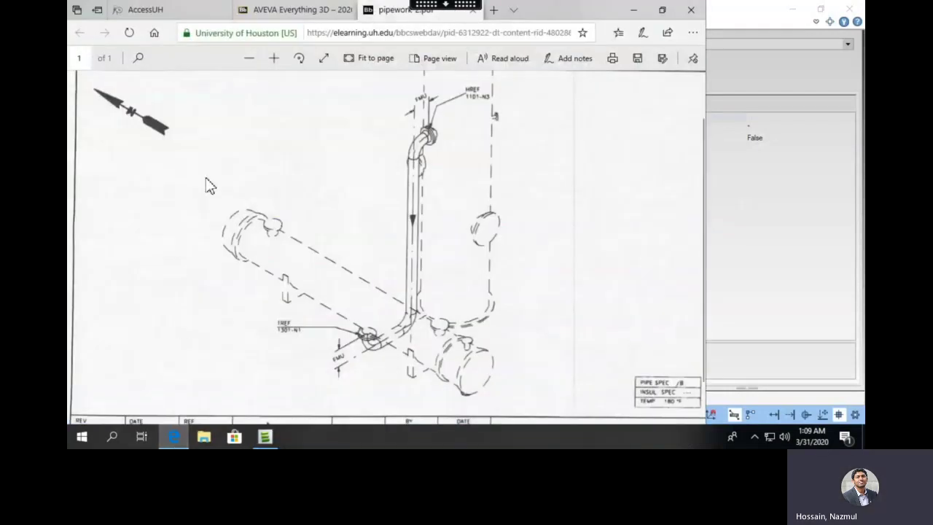
click(302, 16)
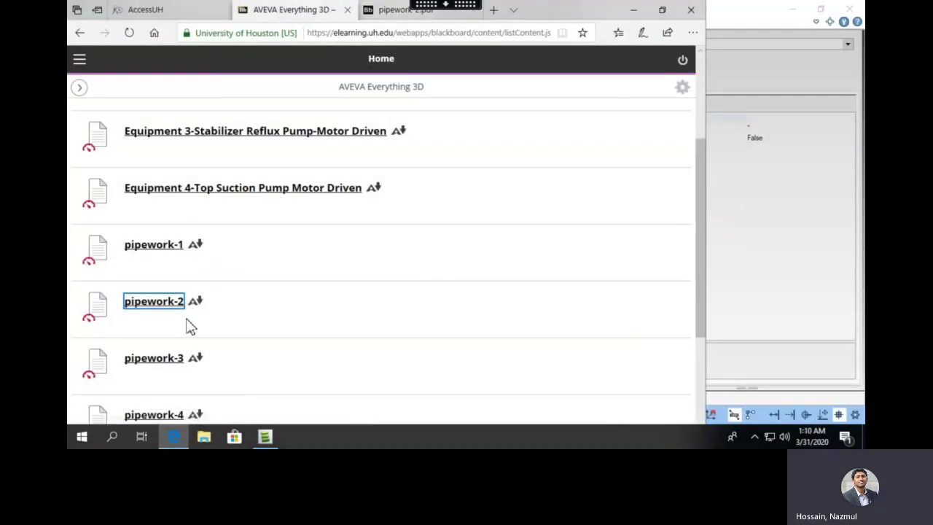
click(399, 14)
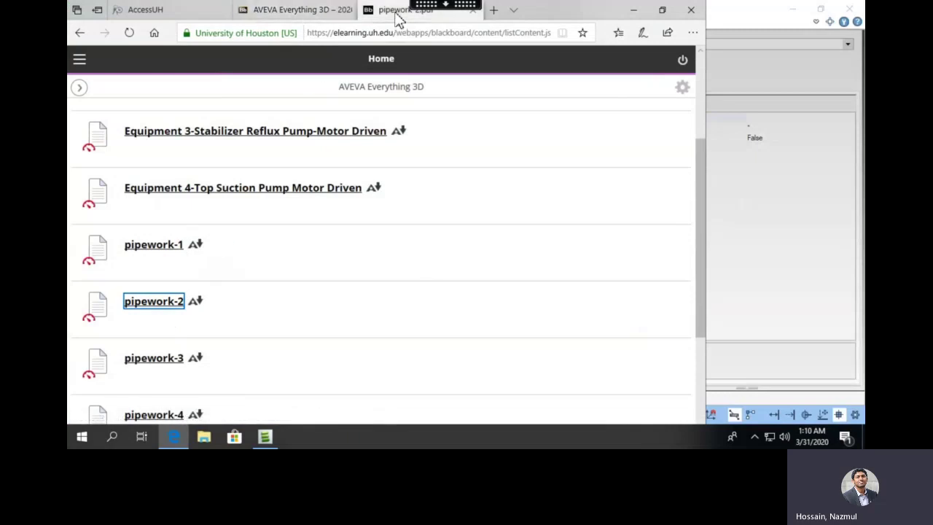
scroll(478, 279, down, 3)
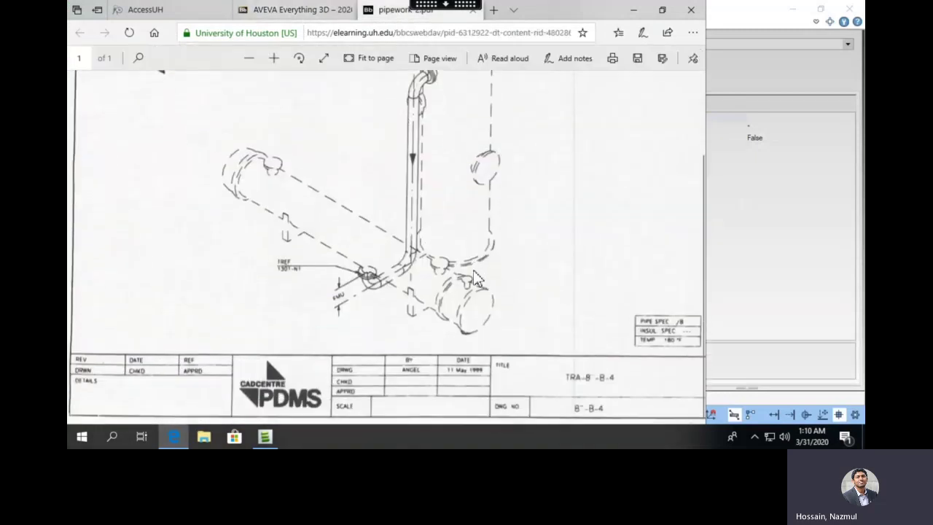
scroll(477, 279, up, 4)
click(663, 12)
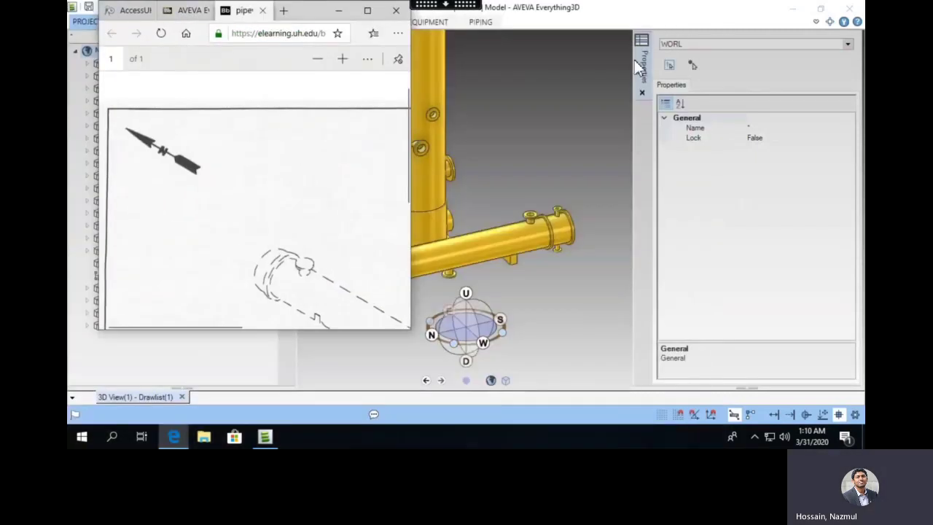
click(367, 11)
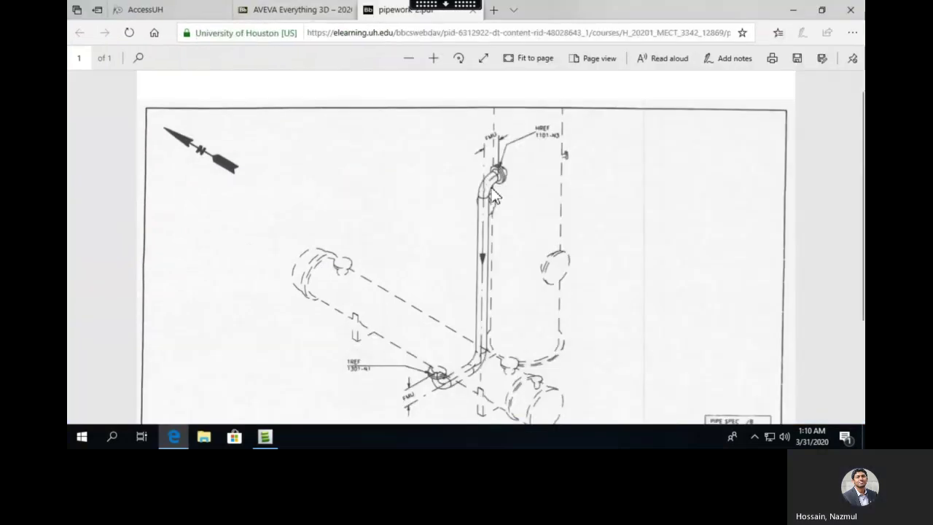
scroll(490, 197, down, 1)
scroll(489, 196, up, 1)
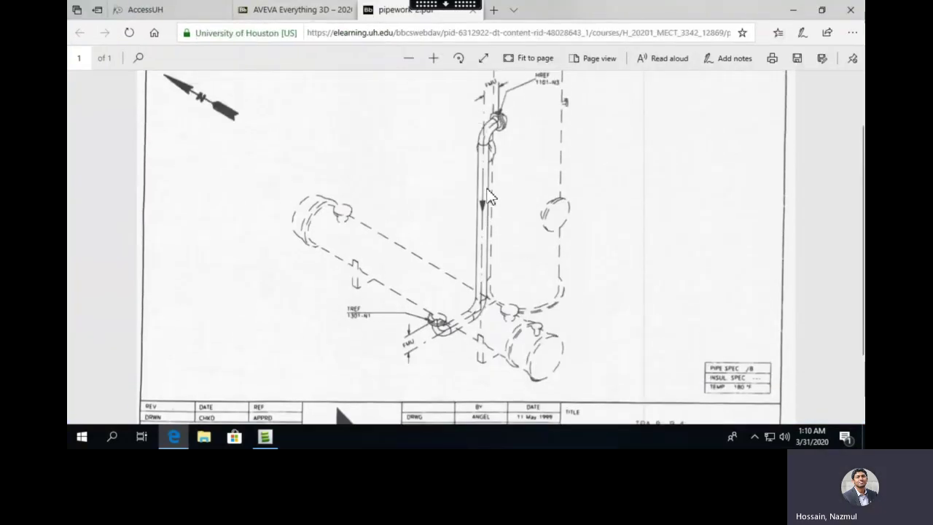
scroll(490, 196, up, 1)
scroll(490, 211, down, 1)
Switch back to AVEVA Everything3D and remove the SAMPLE site from the 3D view
click(264, 436)
right_click(136, 286)
mouse_move(190, 266)
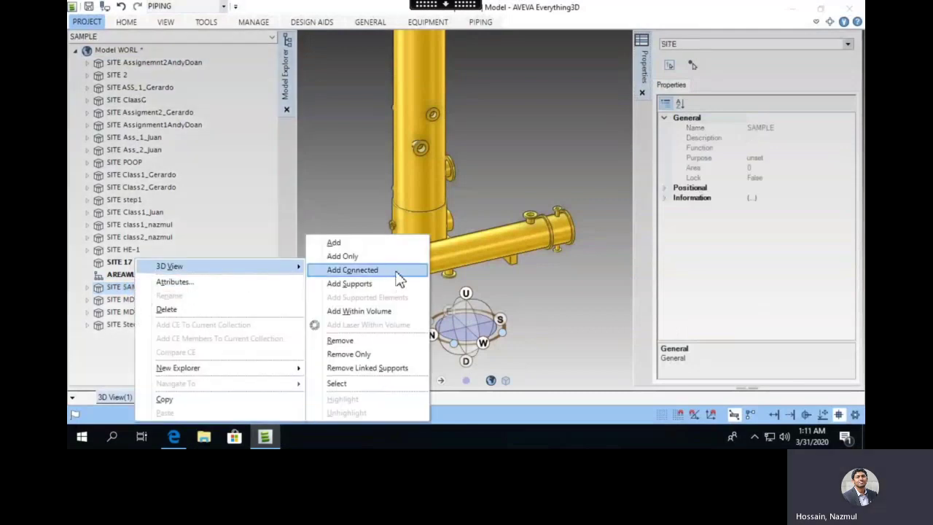
click(354, 341)
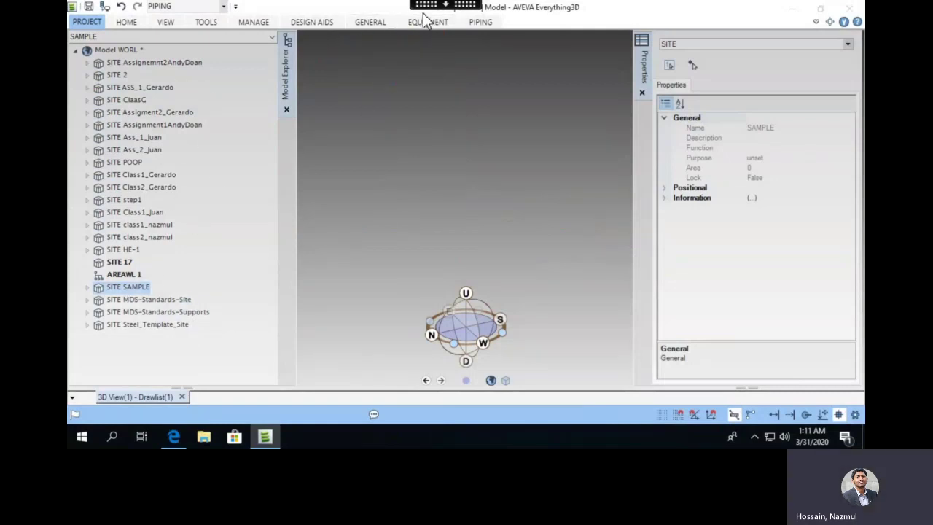
Try to create a new site with the SAMPLE site as the current element
click(380, 23)
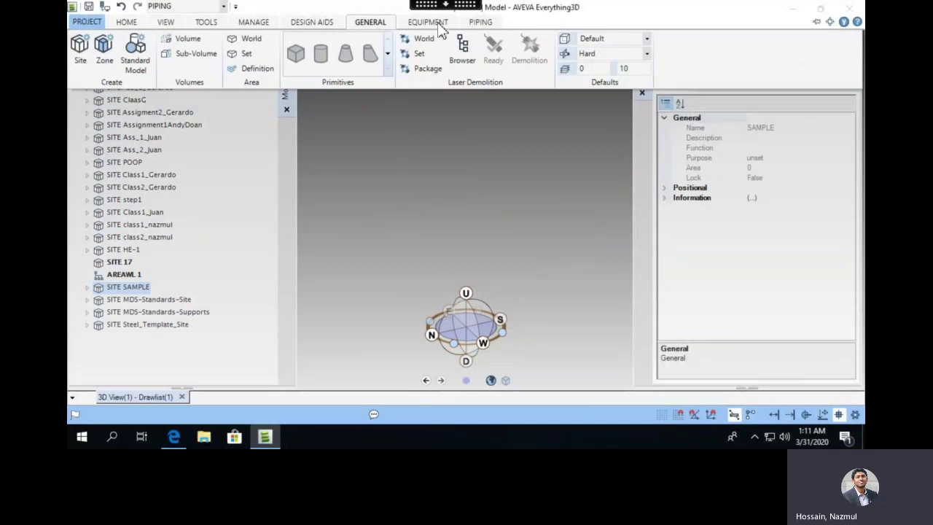
click(86, 53)
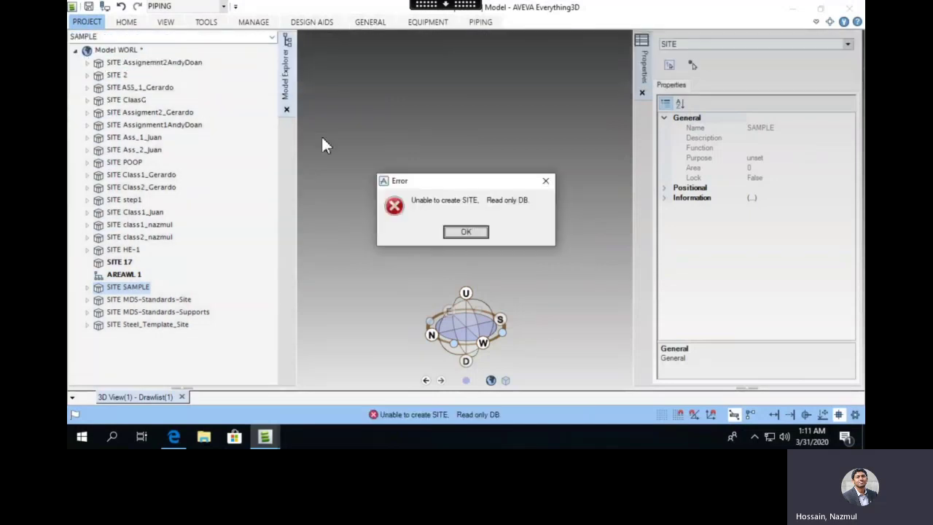
click(464, 233)
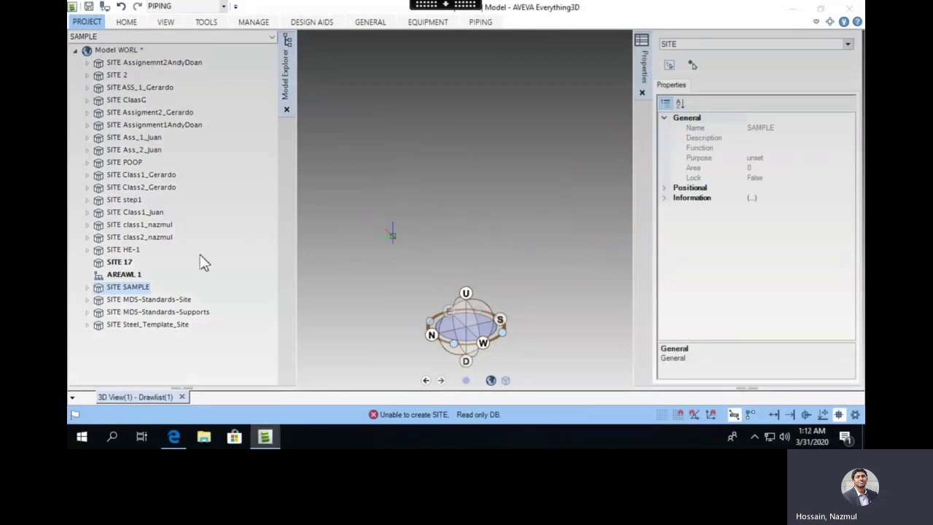
Create a site named pipe2 under the model world, keeping its purpose unset
click(101, 53)
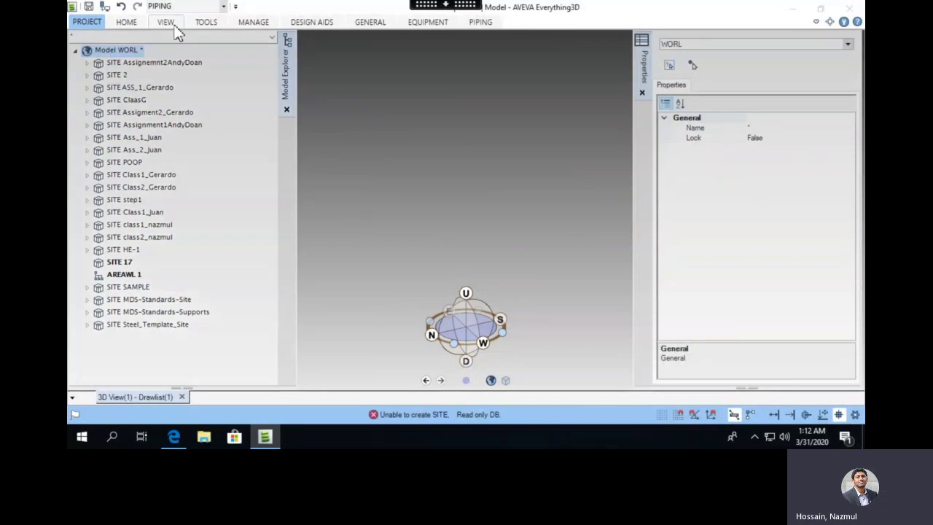
click(364, 23)
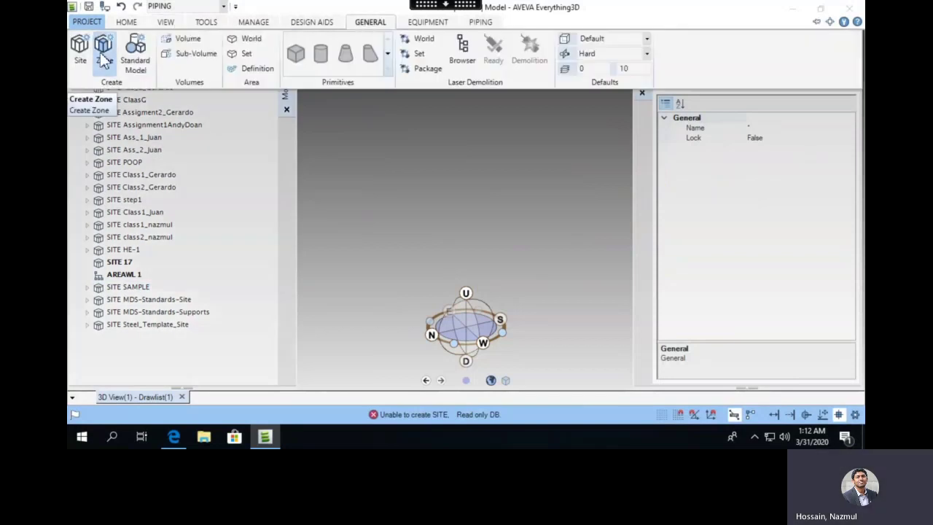
click(85, 60)
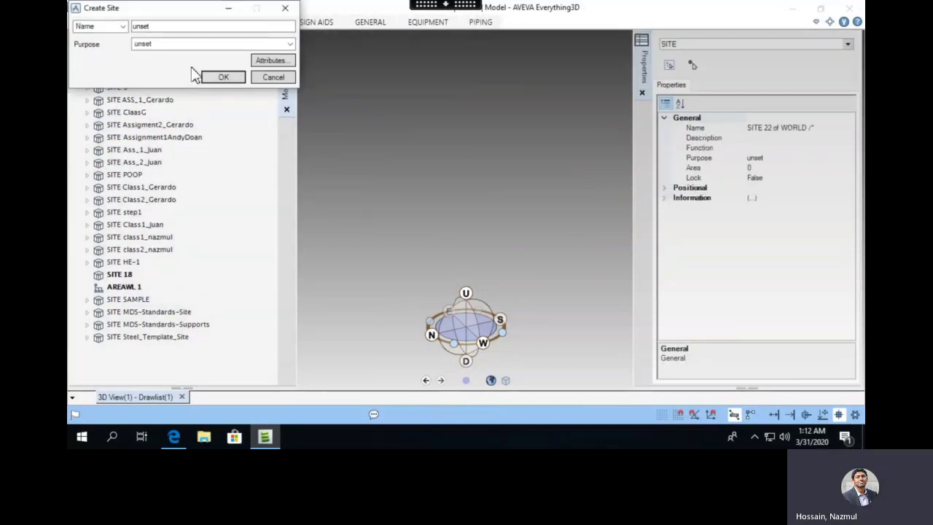
double_click(171, 26)
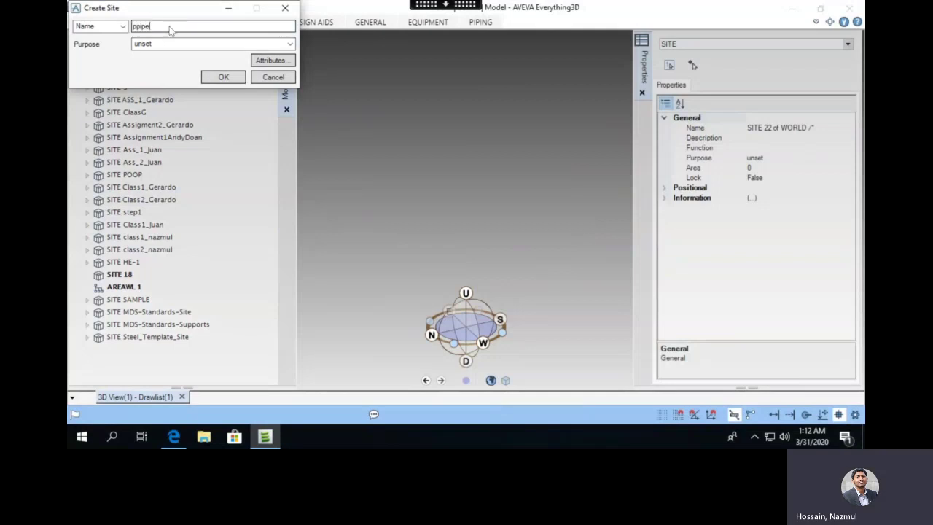
click(135, 28)
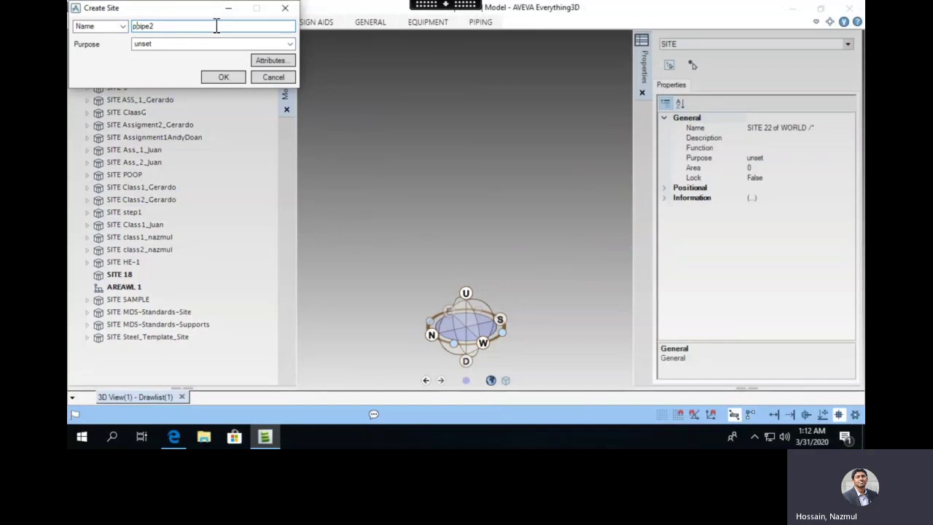
click(223, 77)
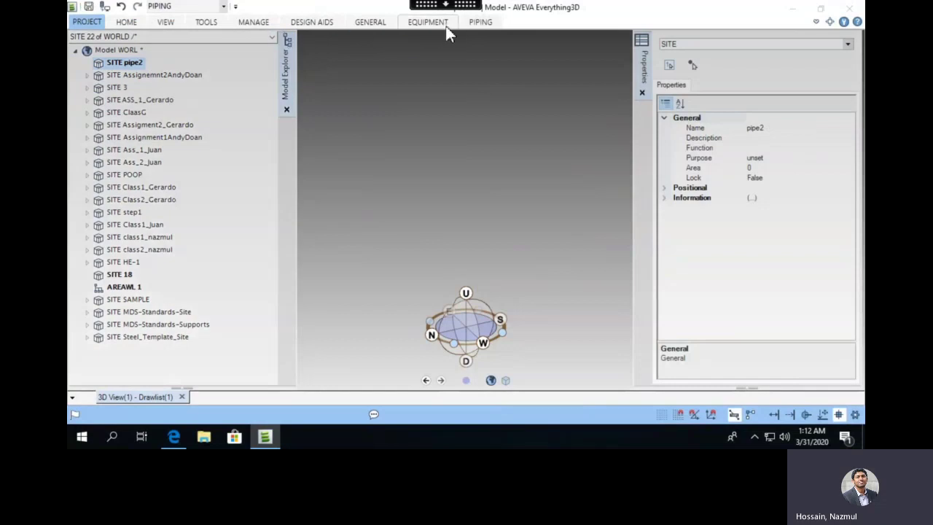
Create a zone under the pipe2 site, keeping its name and purpose unset
click(477, 22)
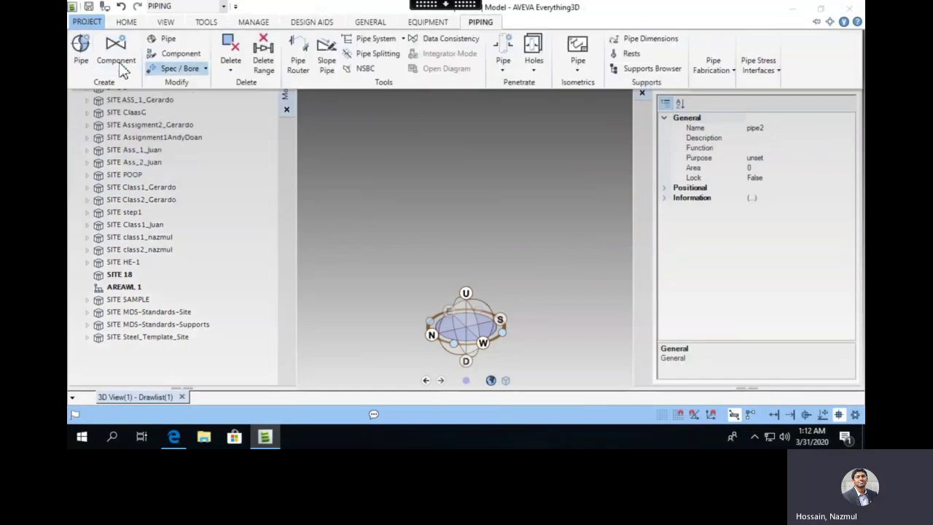
click(365, 22)
click(105, 50)
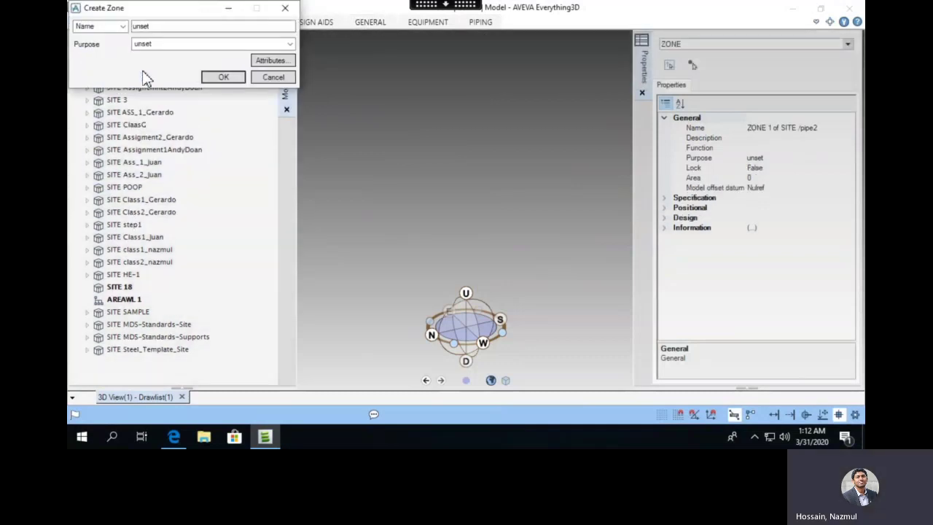
click(223, 77)
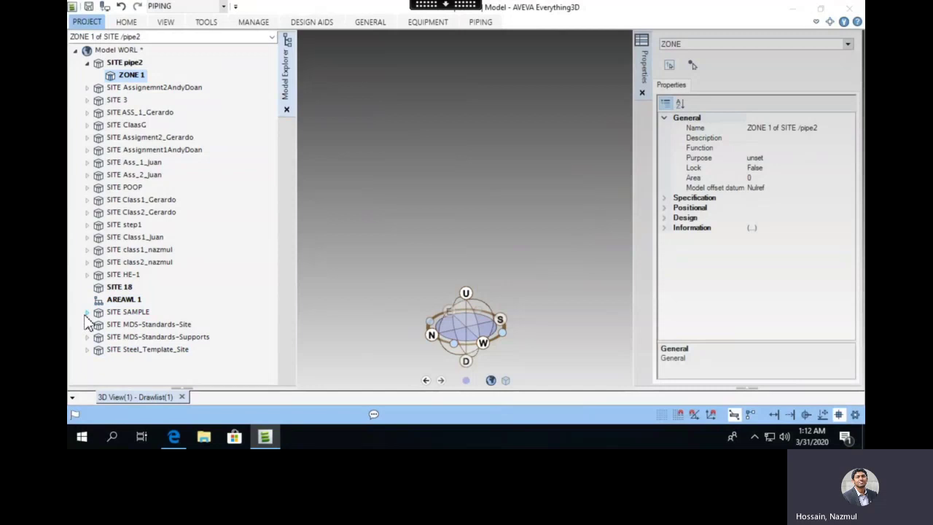
Check the equipment references on the pipework-2 drawing and add only equipment C1101 from the SAMPLE site's ZONE-EQUIPMENT-AREA01 to the 3D view
click(87, 312)
click(99, 325)
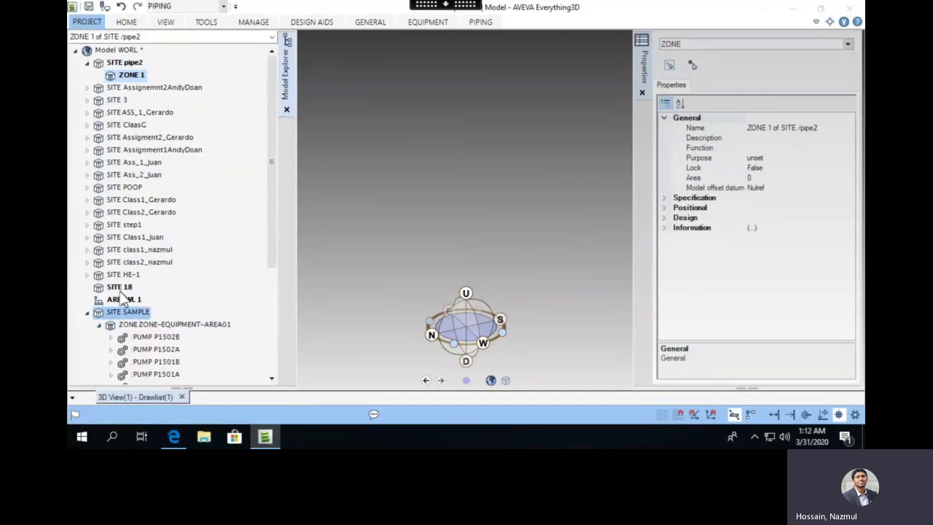
scroll(108, 324, down, 3)
click(134, 252)
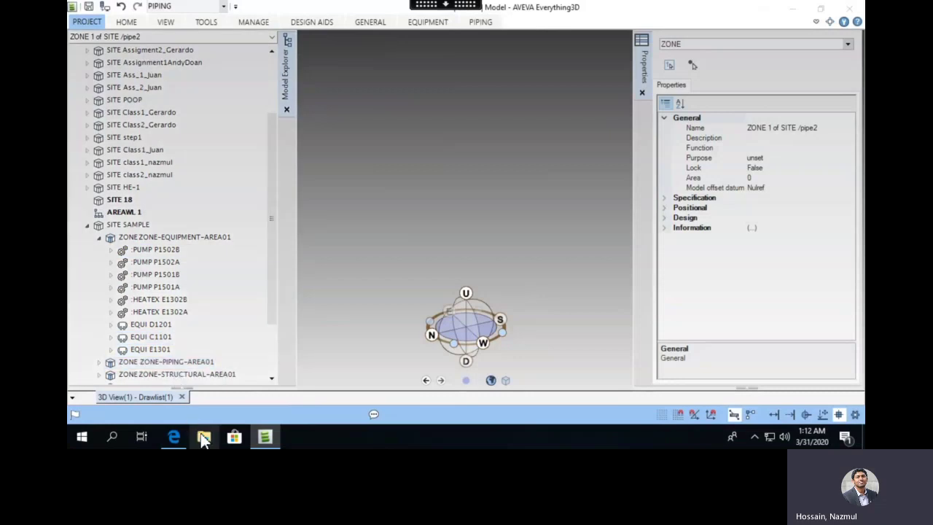
click(174, 436)
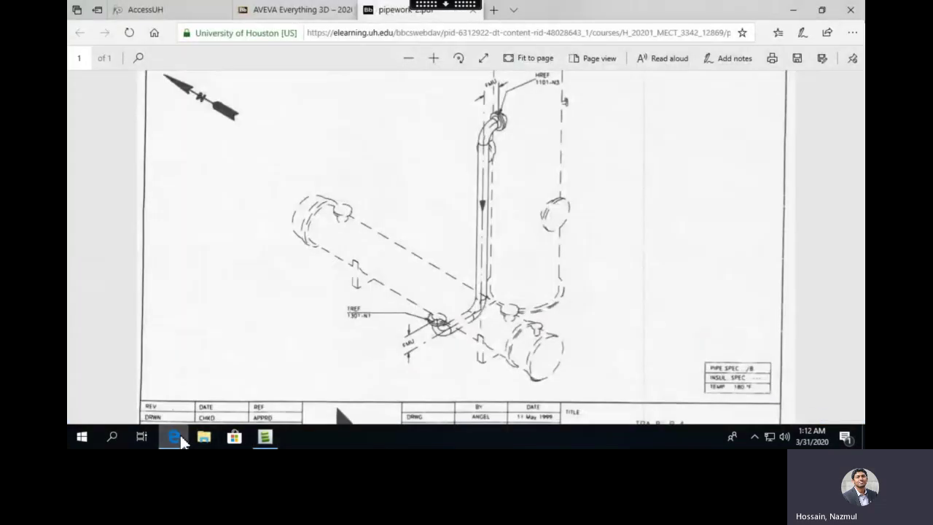
click(175, 436)
click(150, 325)
click(156, 337)
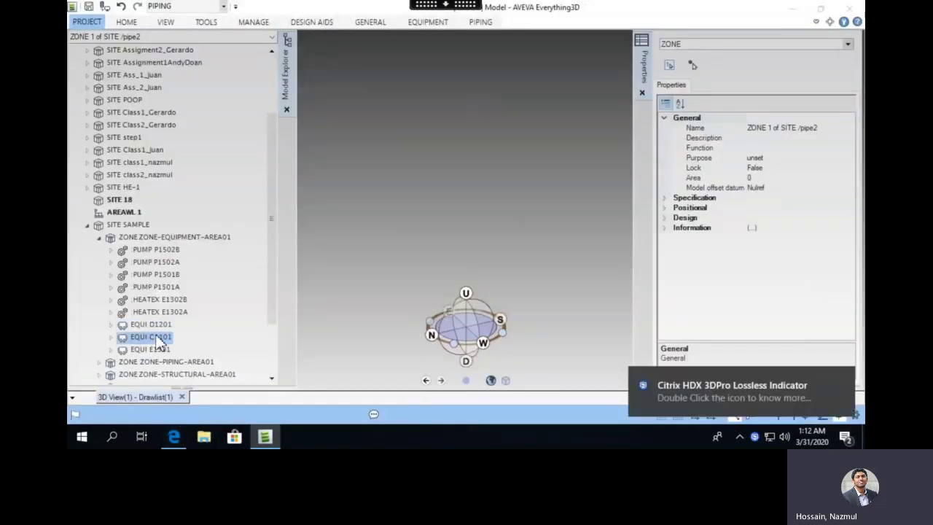
right_click(157, 339)
mouse_move(302, 270)
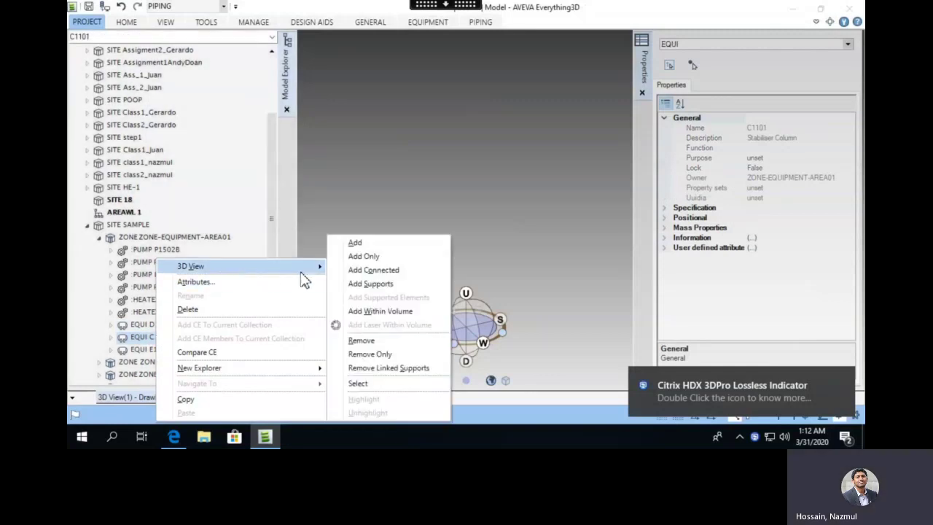
click(381, 257)
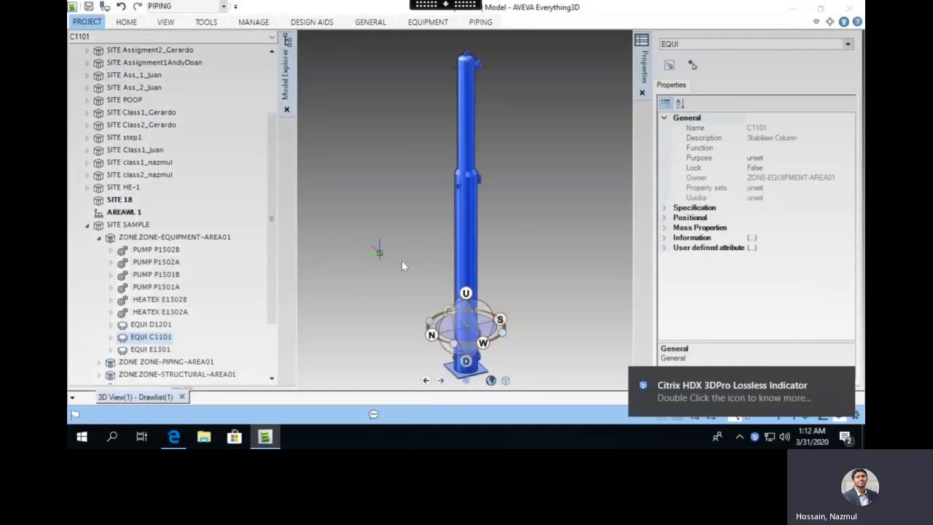
Recheck the drawing's nozzle references and add only equipment E1301 to the 3D view
click(173, 437)
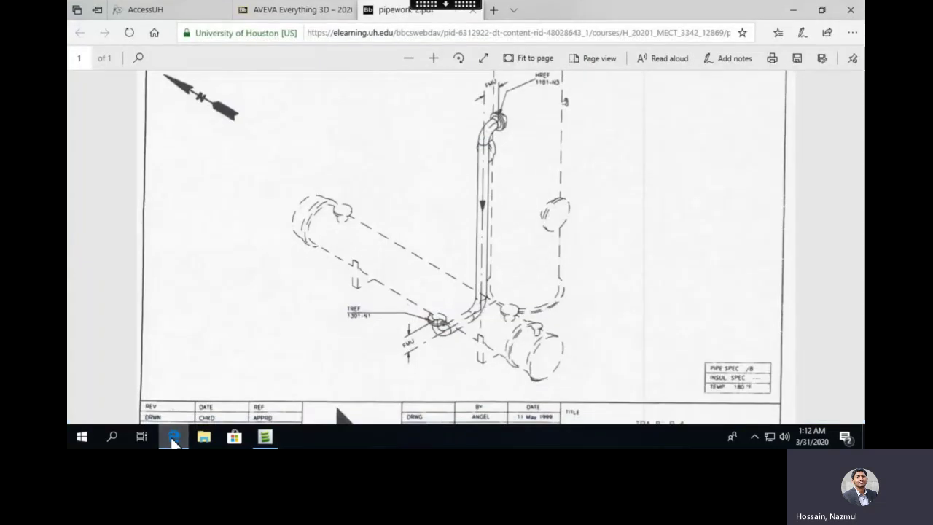
click(174, 438)
right_click(156, 350)
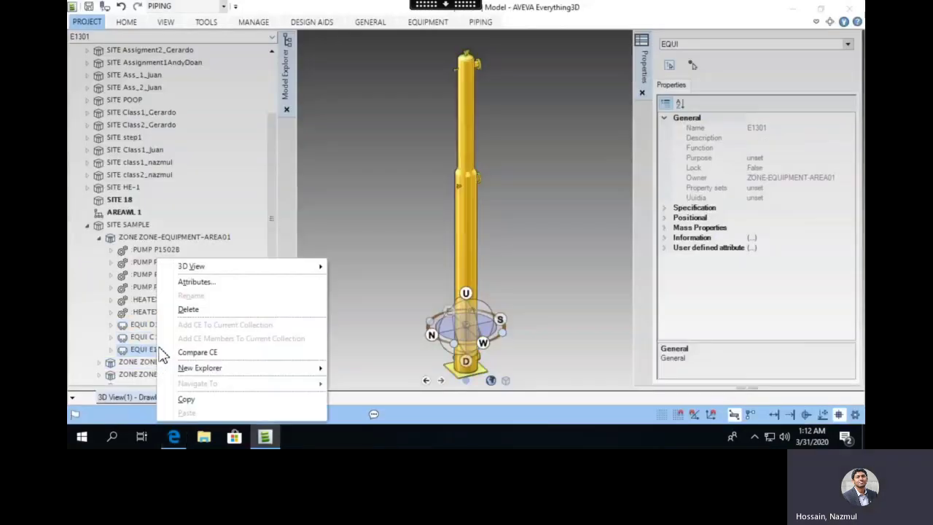
mouse_move(241, 266)
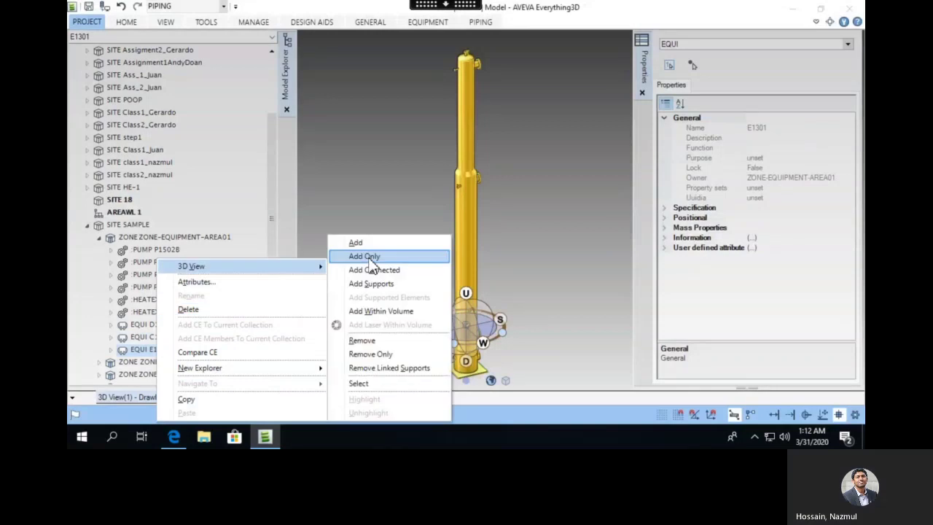
click(368, 256)
Collapse the SAMPLE site in the model hierarchy and make ZONE 1 of the pipe2 site the current element
scroll(385, 255, down, 3)
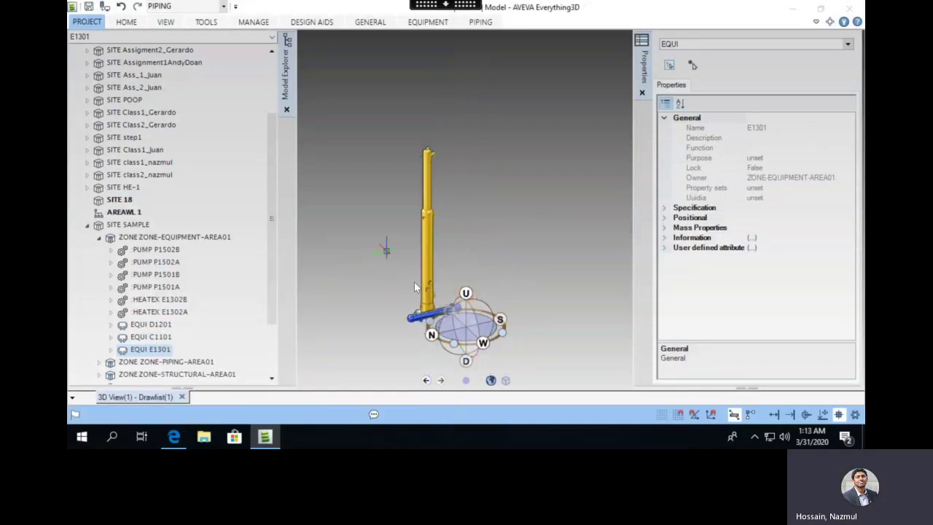
middle_drag(425, 351, 427, 344)
scroll(422, 324, up, 2)
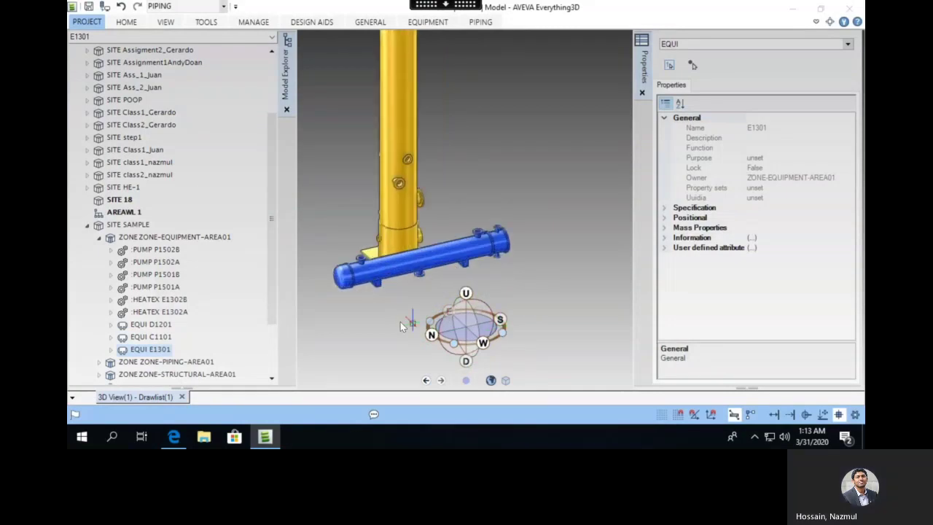
scroll(377, 318, up, 2)
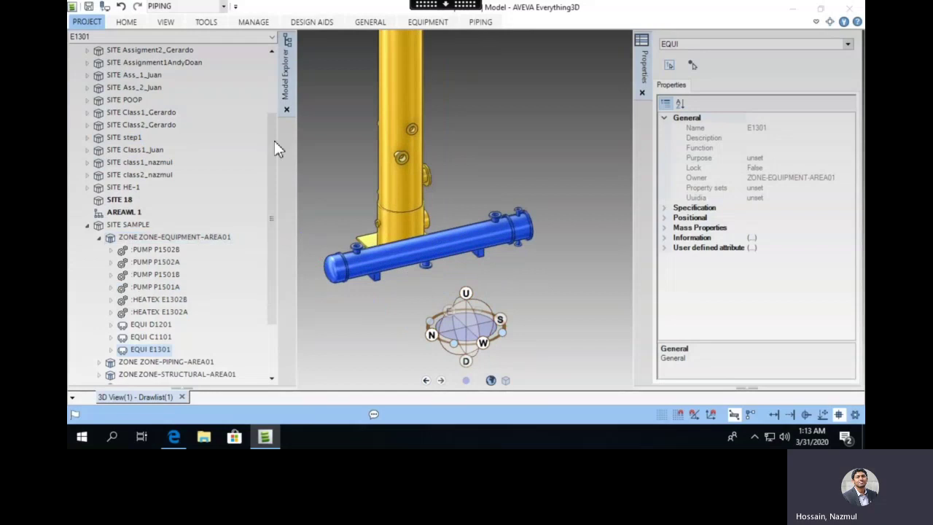
click(87, 224)
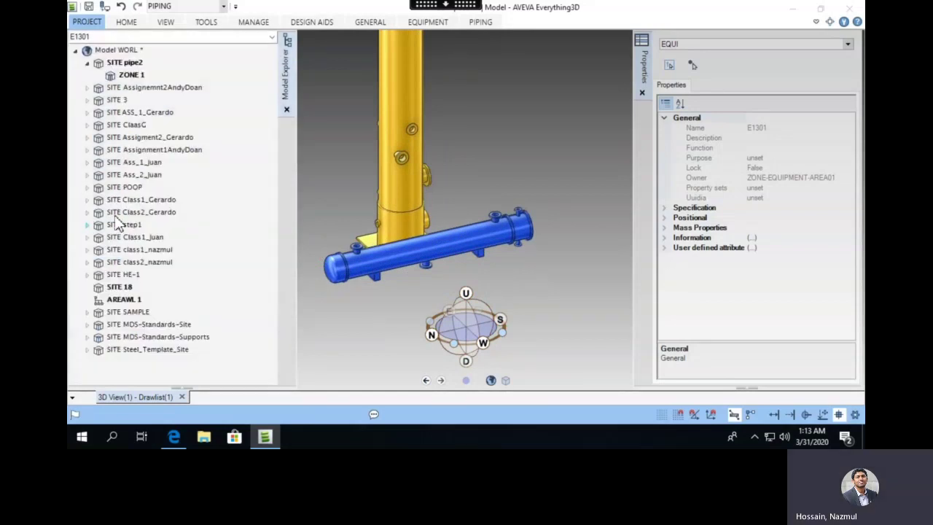
click(128, 77)
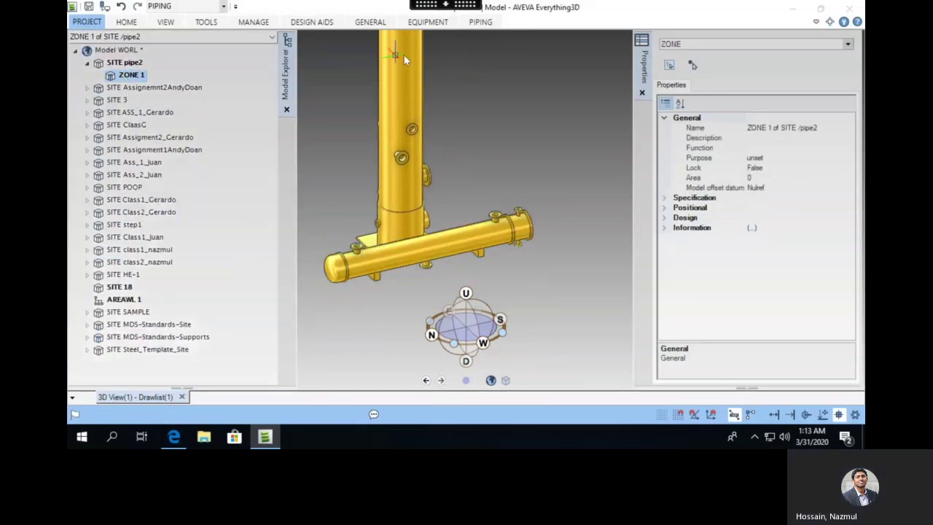
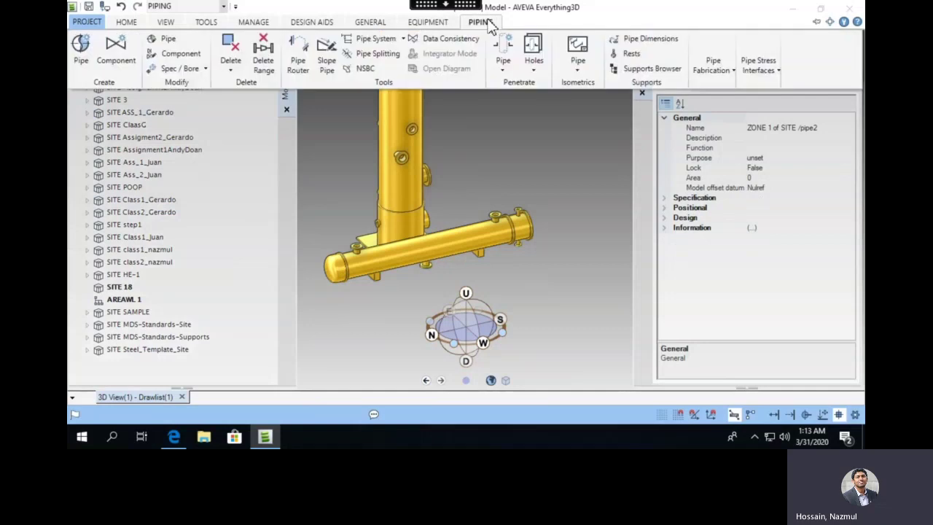
Try to create a pipe named pipe2 with specification A3B in ZONE 1 of the pipe2 site
click(81, 64)
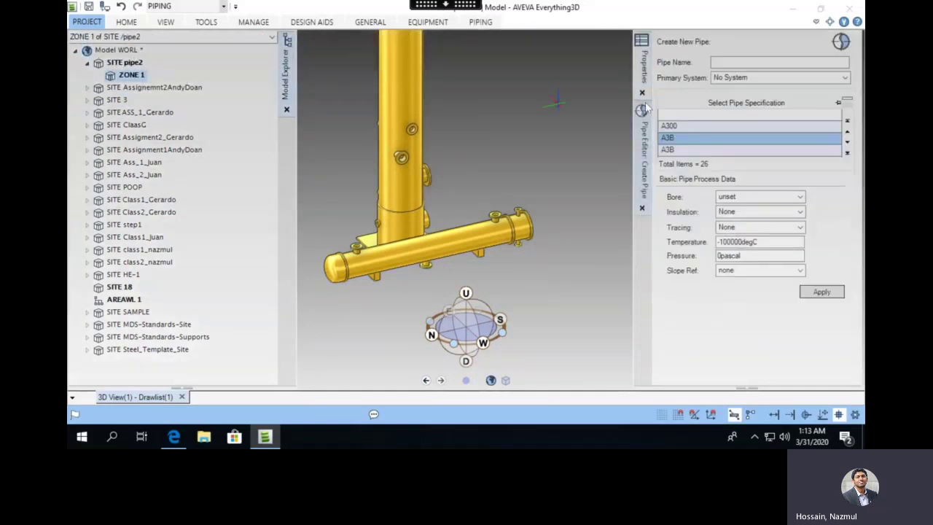
click(738, 63)
text(pip)
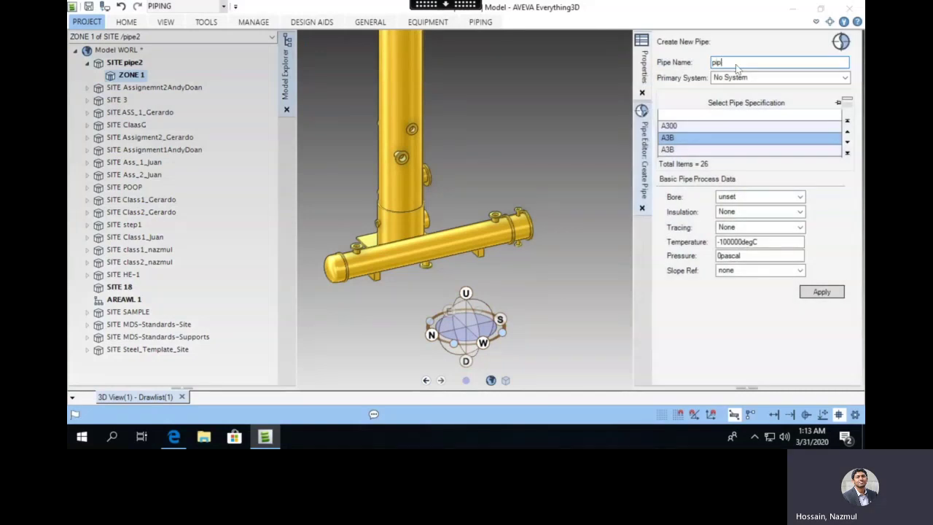
text(e2)
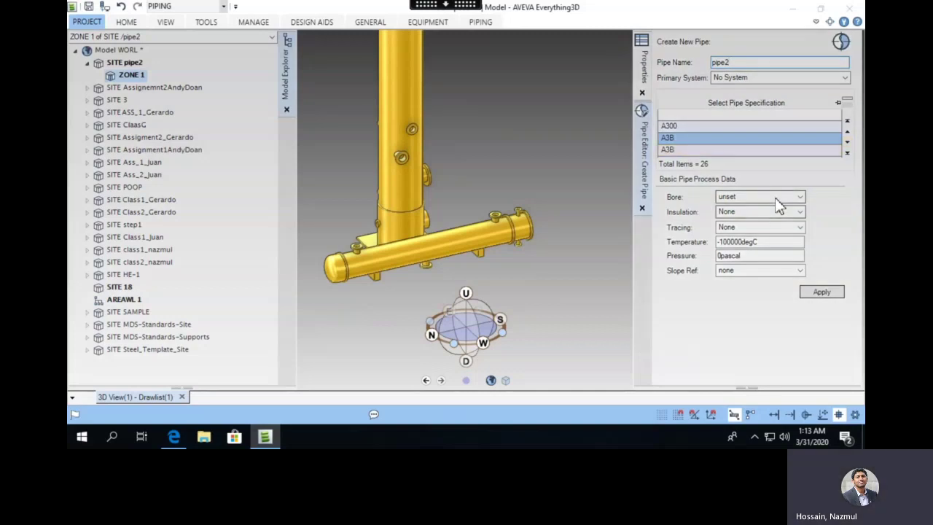
click(693, 149)
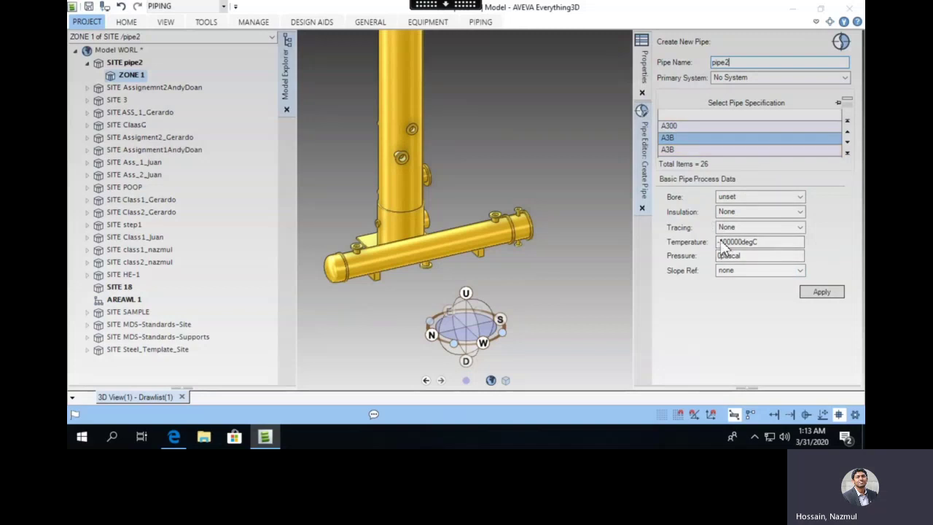
click(804, 292)
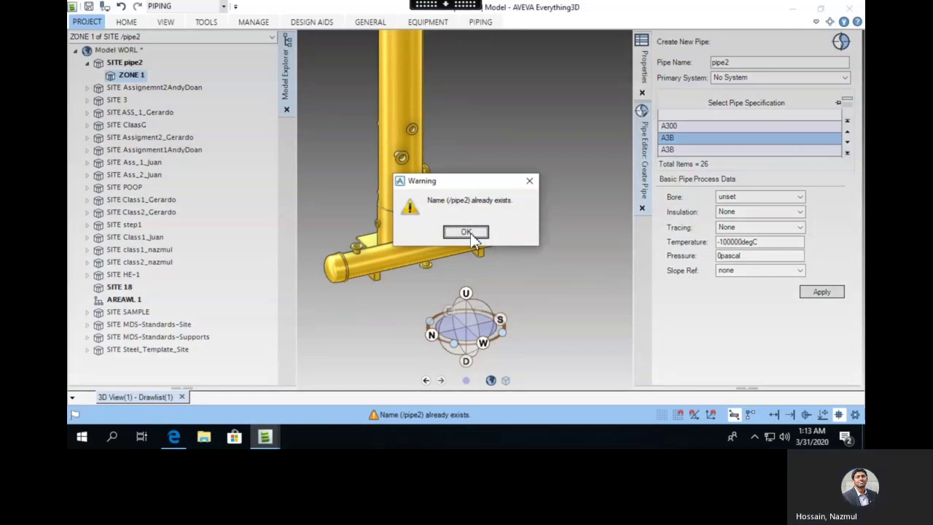
click(467, 232)
Change the new pipe's name to pipe-2 and create the pipe, keeping specification A3B and the default process data
click(754, 64)
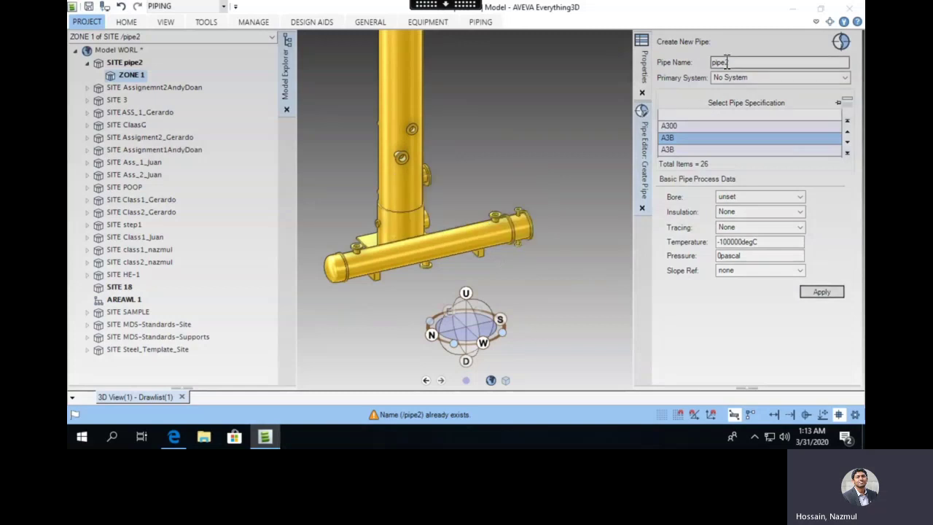
key(BackSpace)
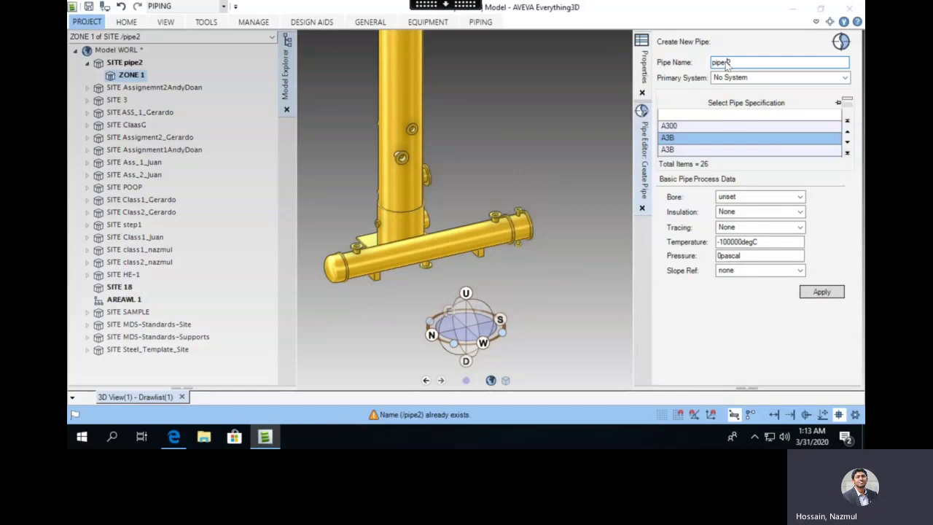
click(820, 292)
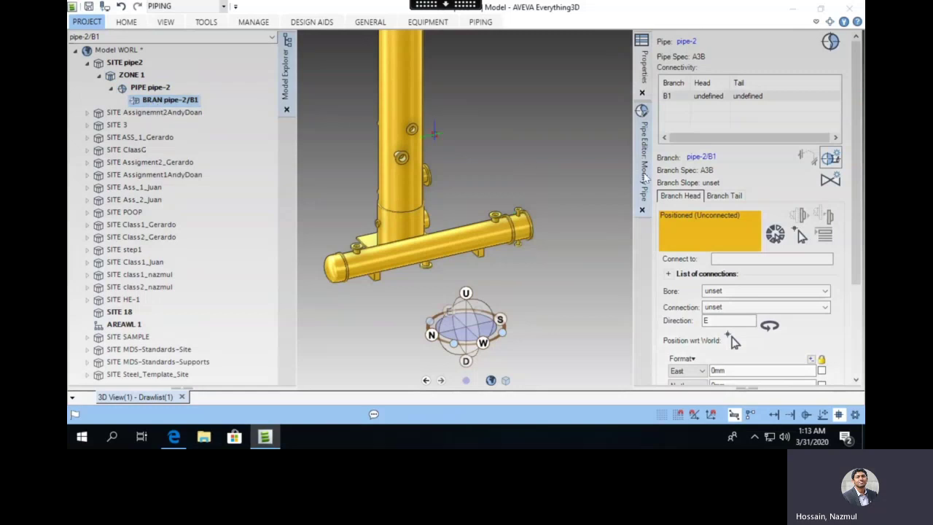
Check the head reference on the pipework-2 drawing and connect the head of branch pipe-2/B1 to nozzle N3 of C1101
scroll(689, 204, down, 3)
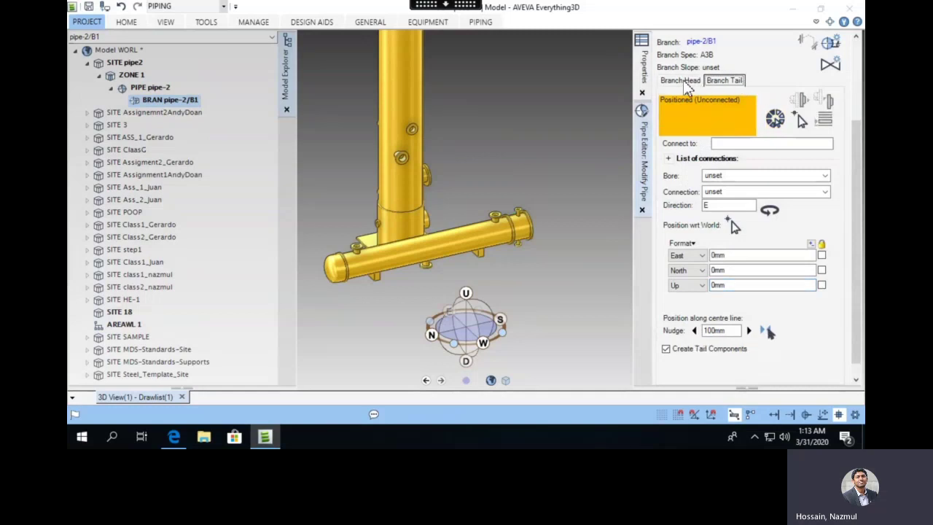
click(173, 438)
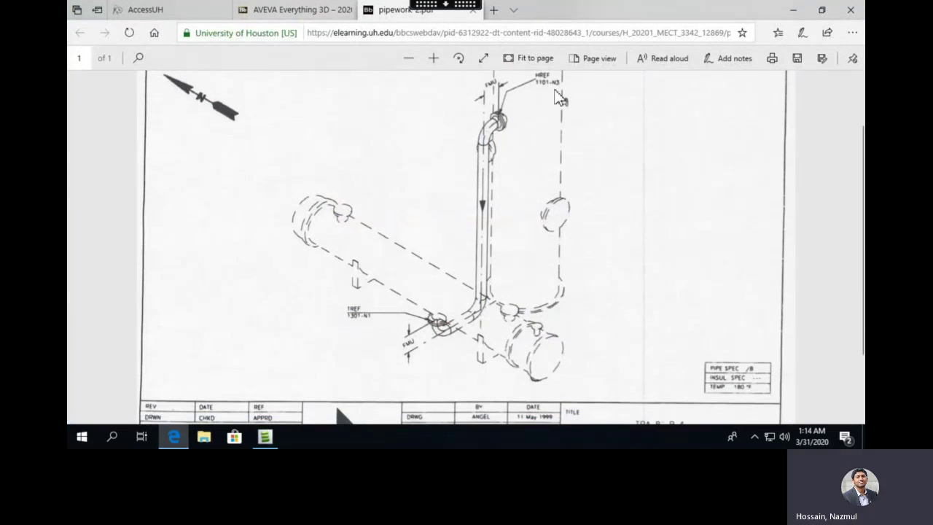
click(264, 437)
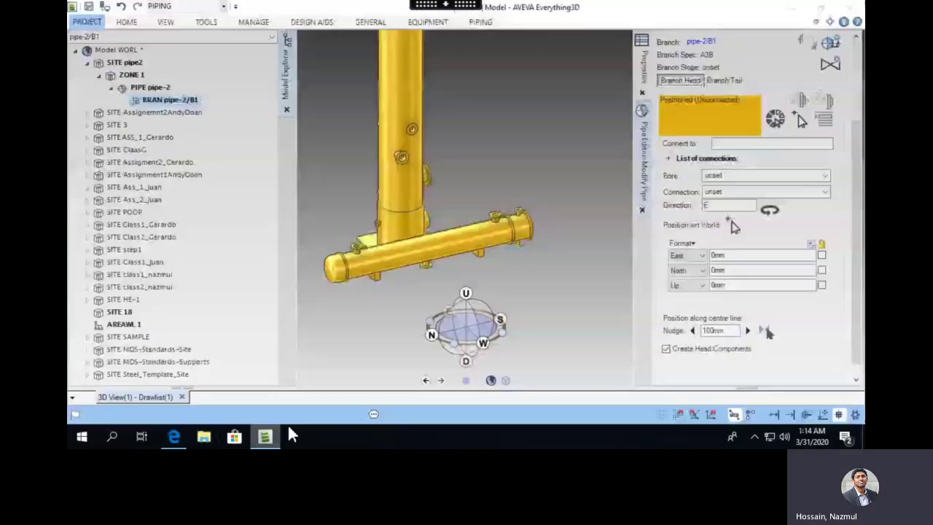
click(800, 120)
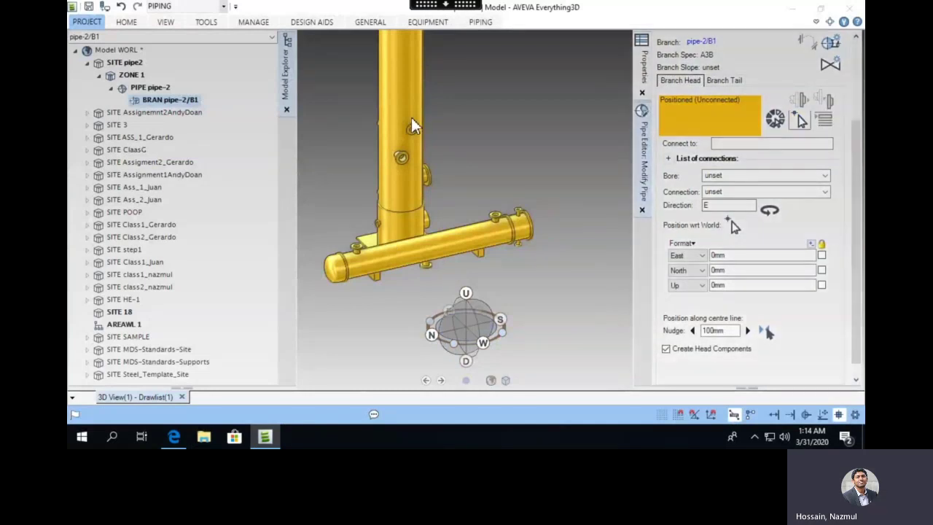
click(408, 89)
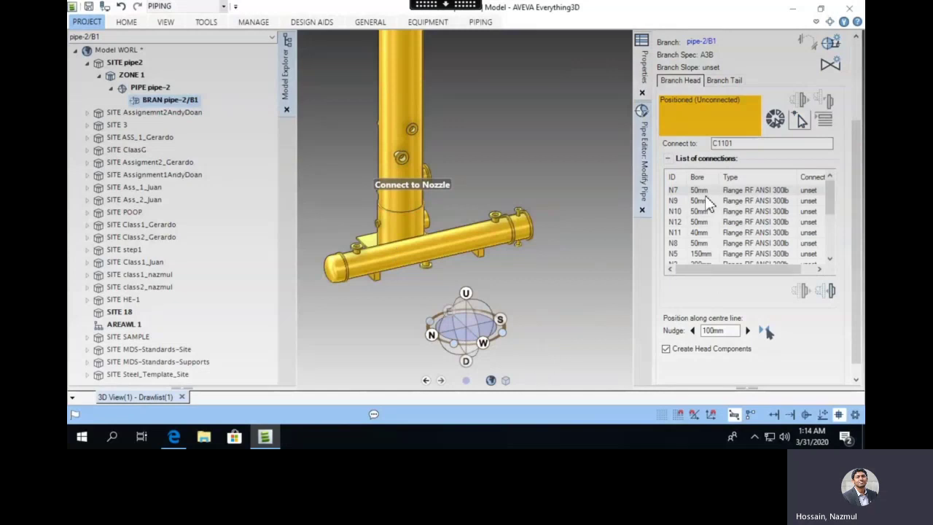
drag(835, 201, 837, 210)
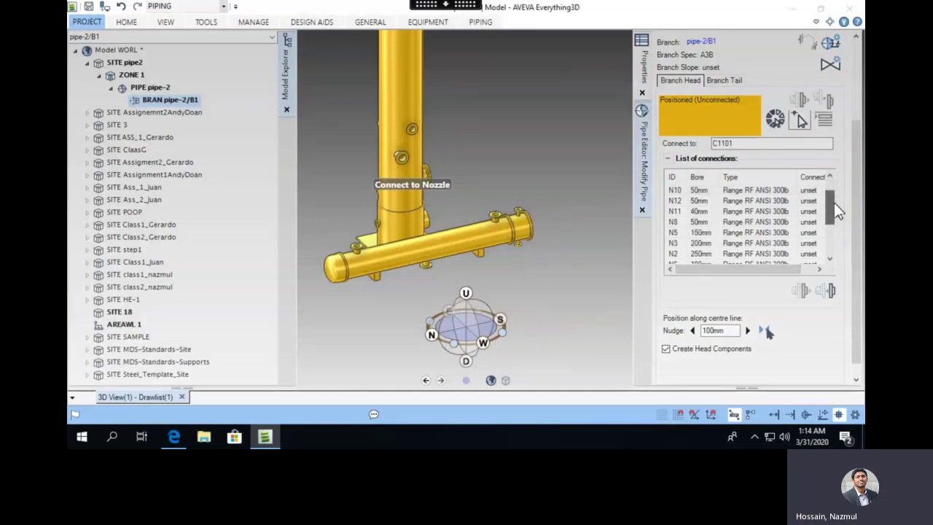
click(693, 245)
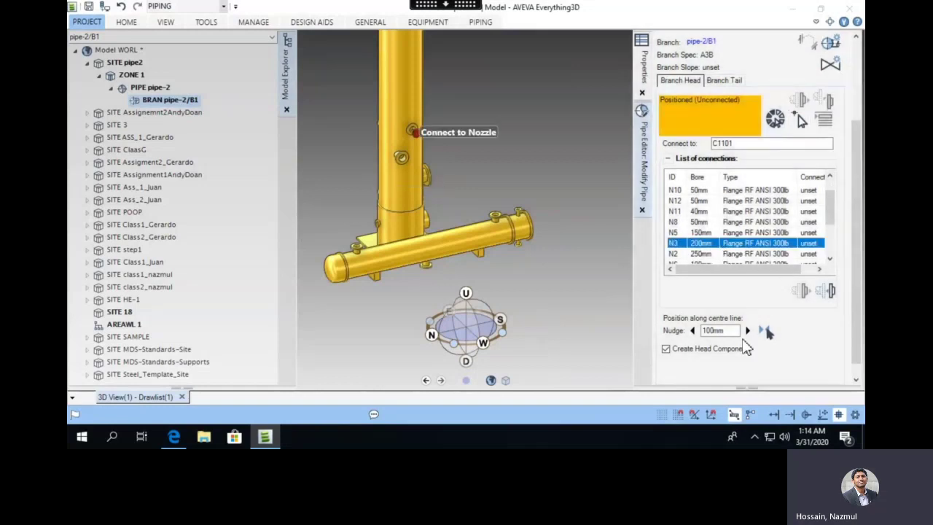
click(831, 292)
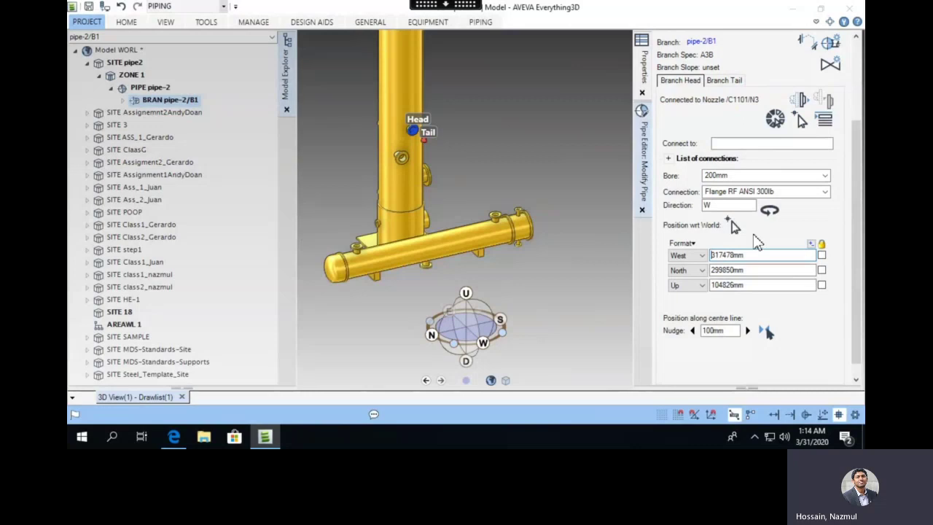
Check the tail reference on the drawing and connect the tail of branch pipe-2/B1 to nozzle N1 of E1301
click(724, 80)
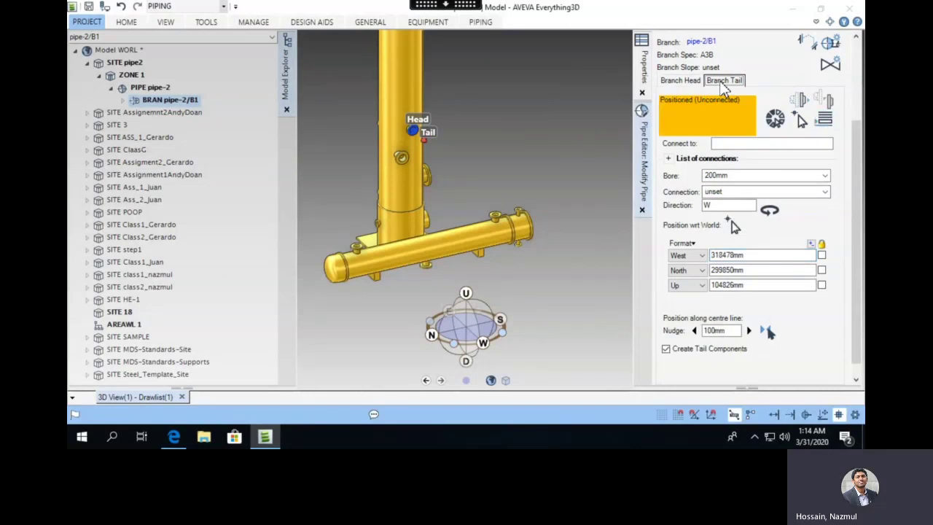
click(801, 120)
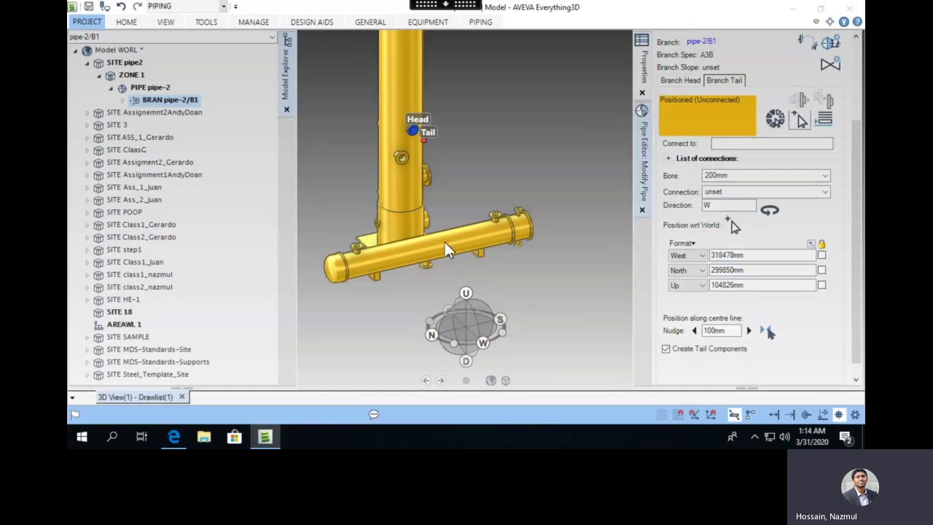
click(444, 244)
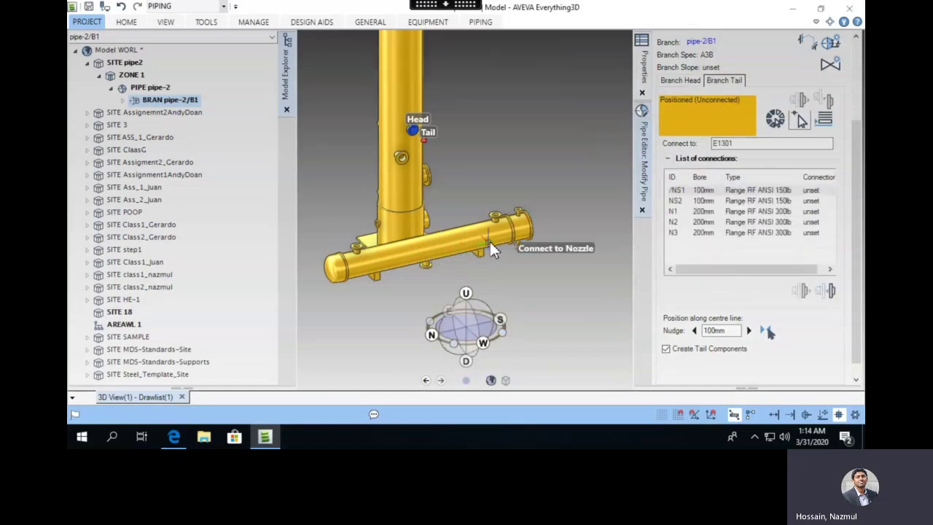
click(174, 436)
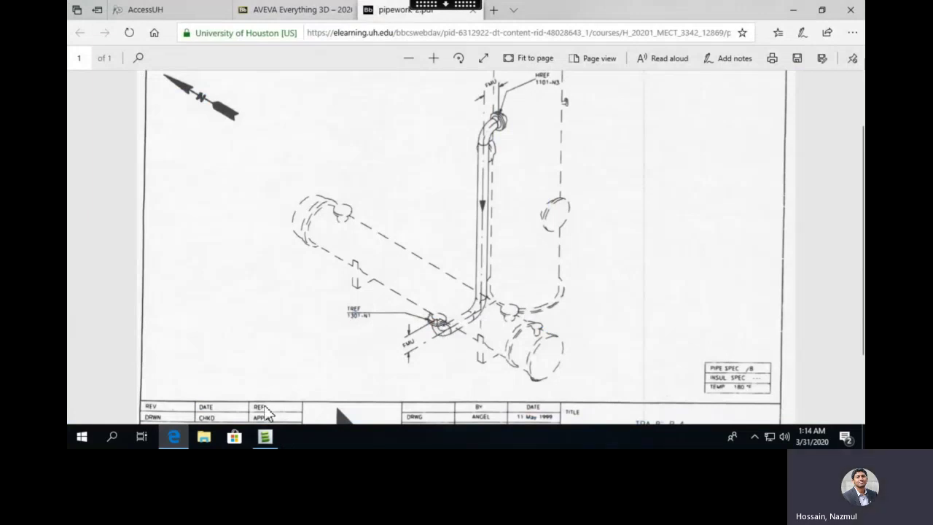
click(280, 436)
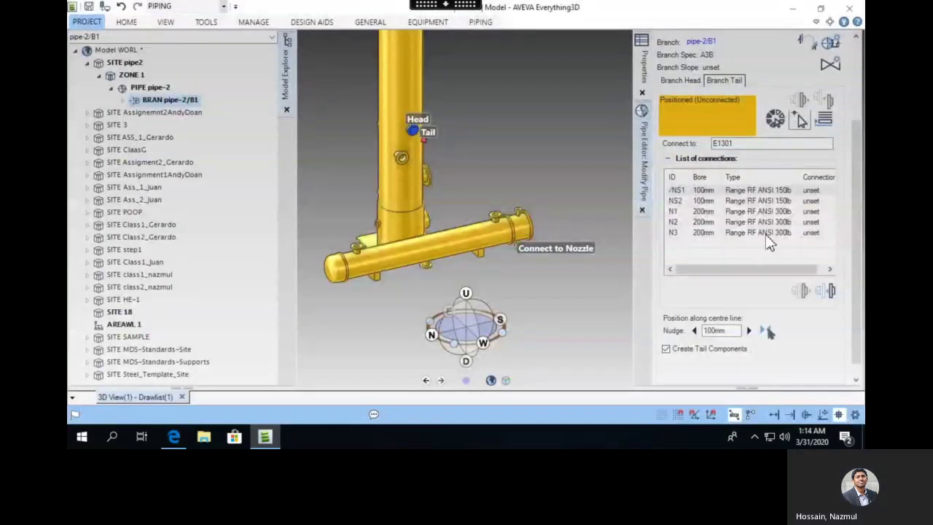
click(718, 211)
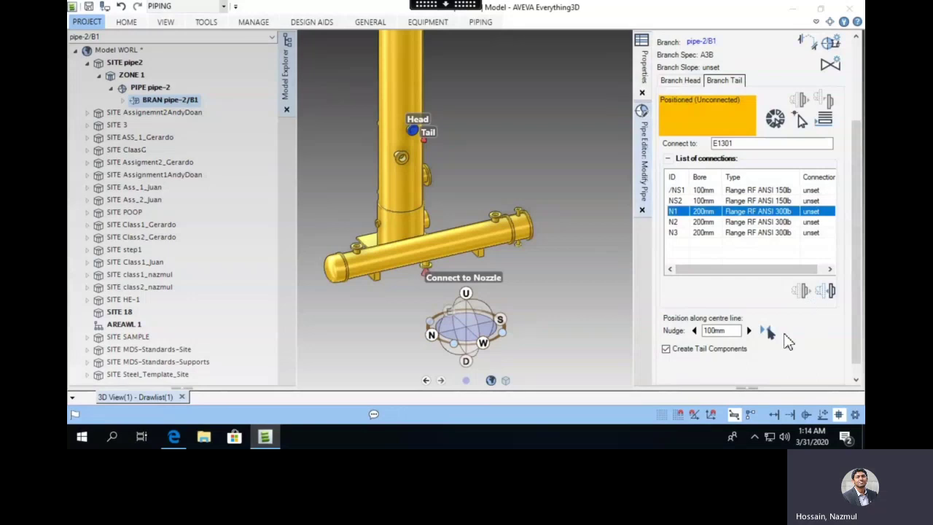
click(829, 293)
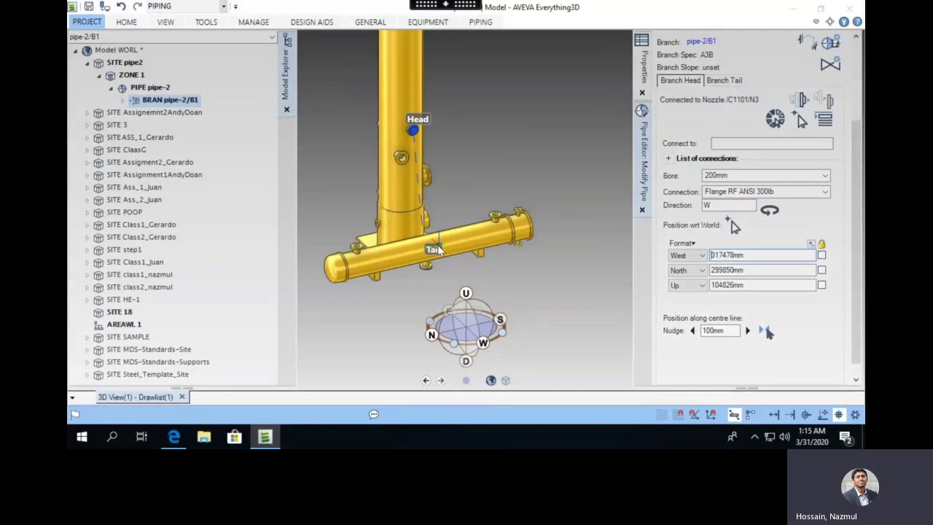
scroll(364, 140, up, 2)
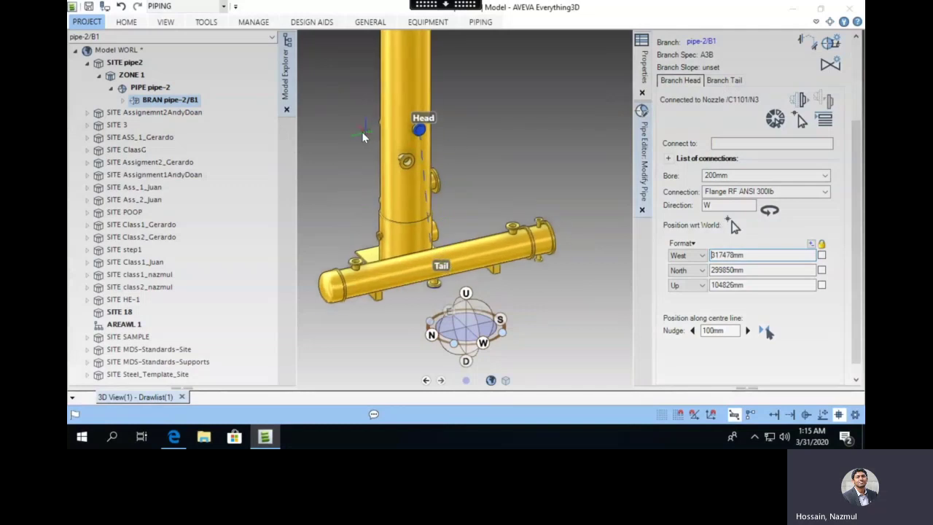
scroll(356, 145, up, 2)
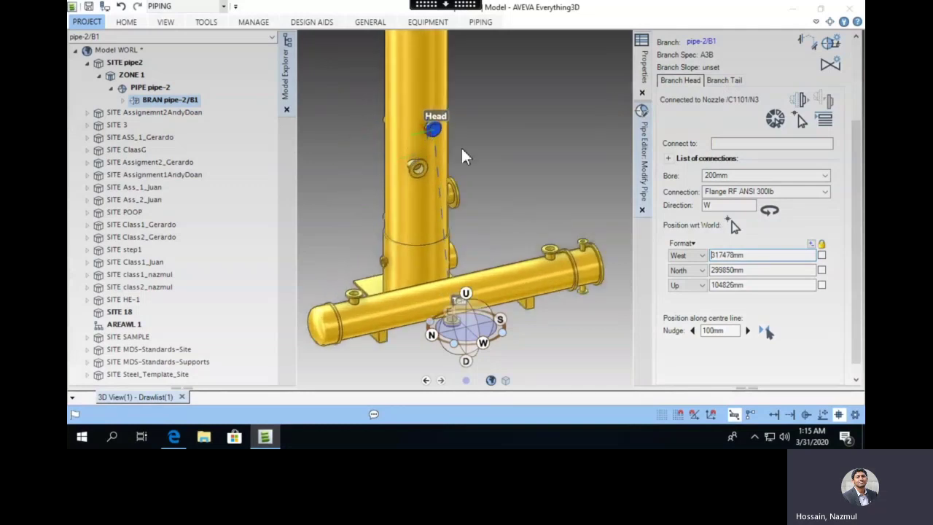
scroll(531, 206, down, 2)
scroll(531, 211, down, 2)
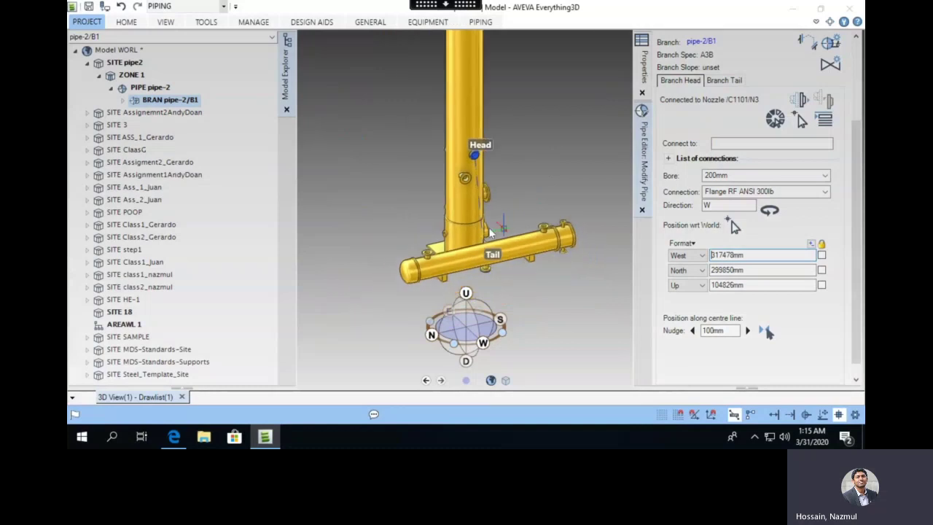
scroll(447, 226, up, 2)
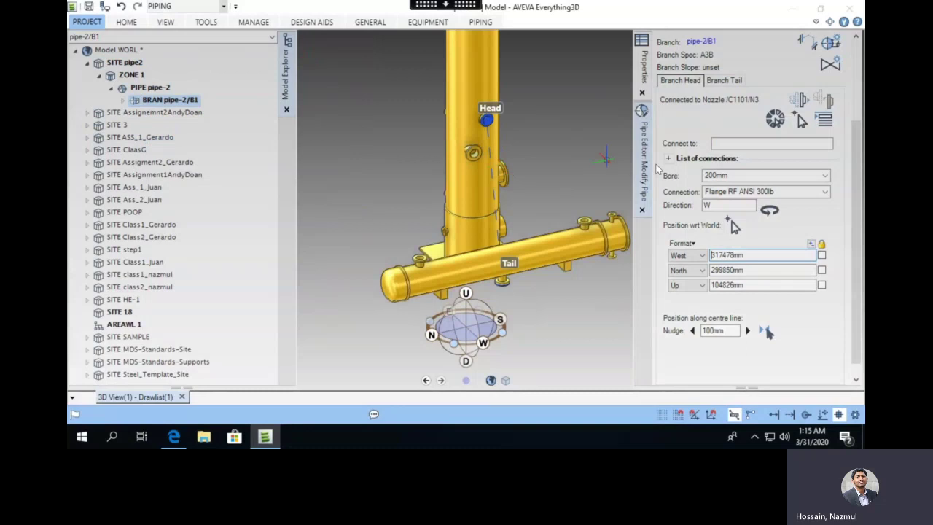
Start creating elbow components on branch pipe-2/B1, check the flow on the pipework-2 drawing and set creation to the flow direction
click(484, 25)
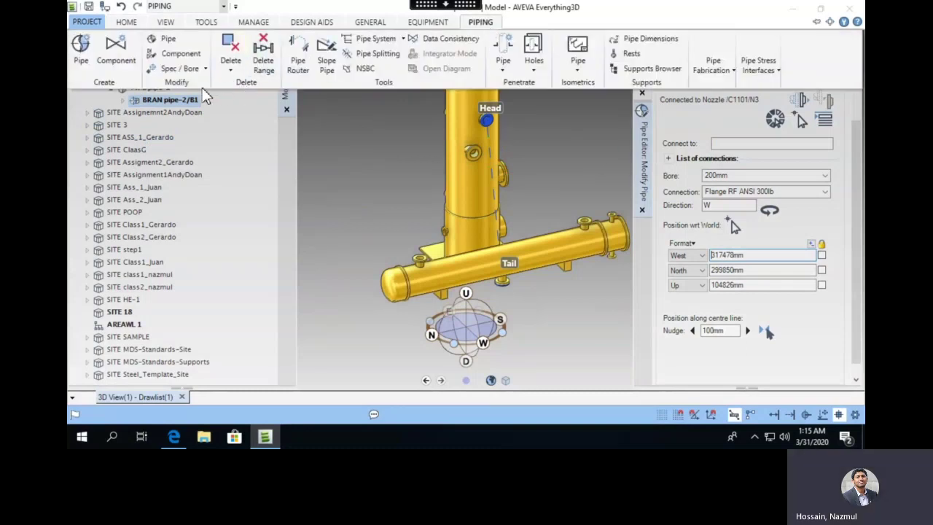
click(116, 60)
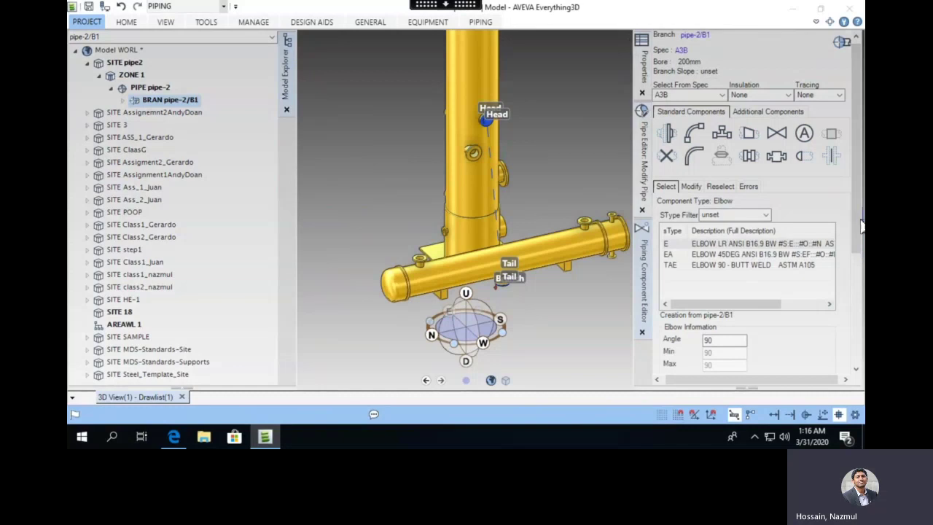
drag(860, 229, 860, 341)
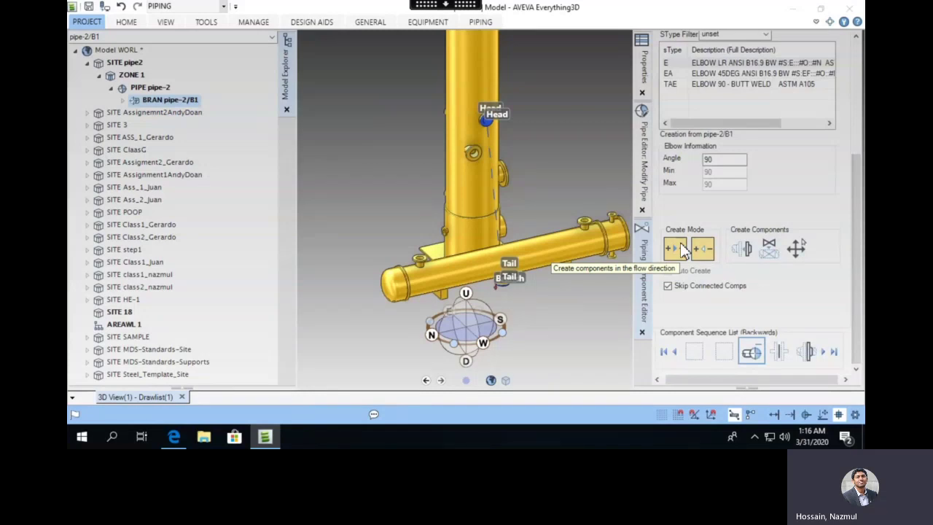
click(168, 433)
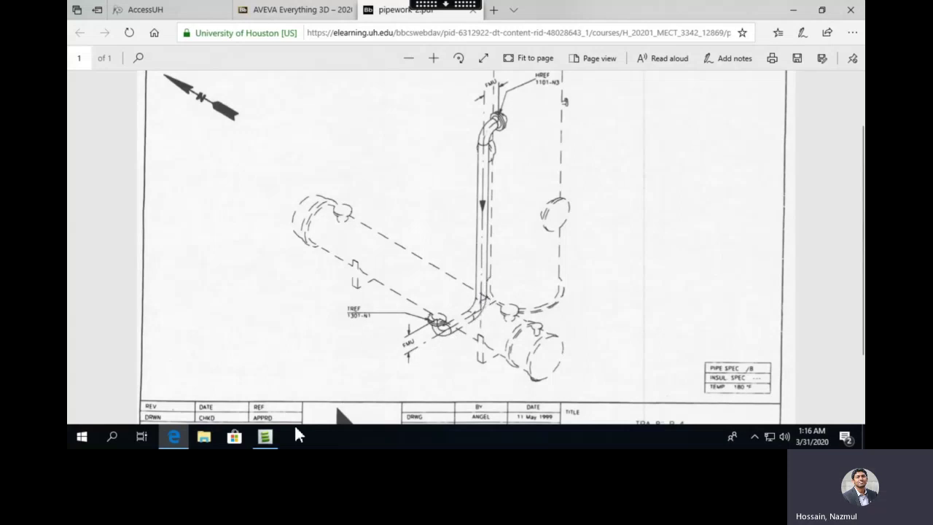
click(179, 439)
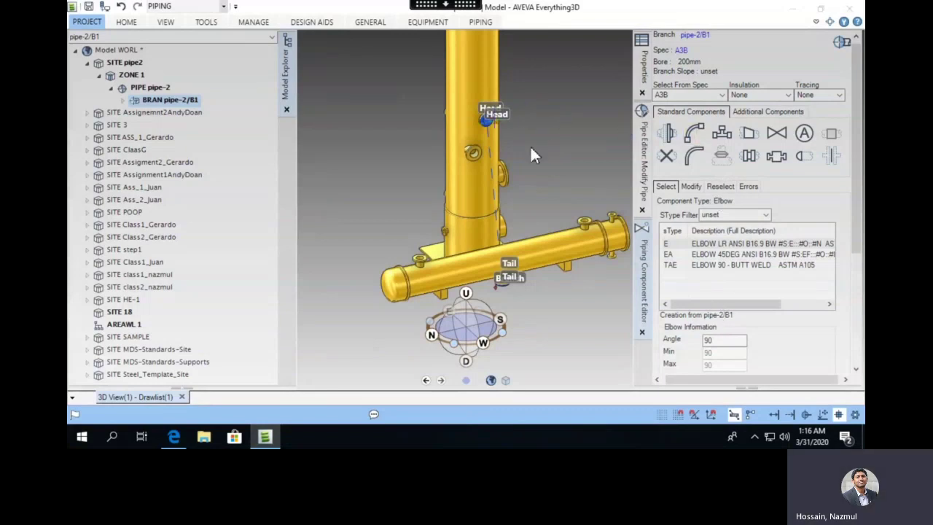
scroll(849, 325, down, 3)
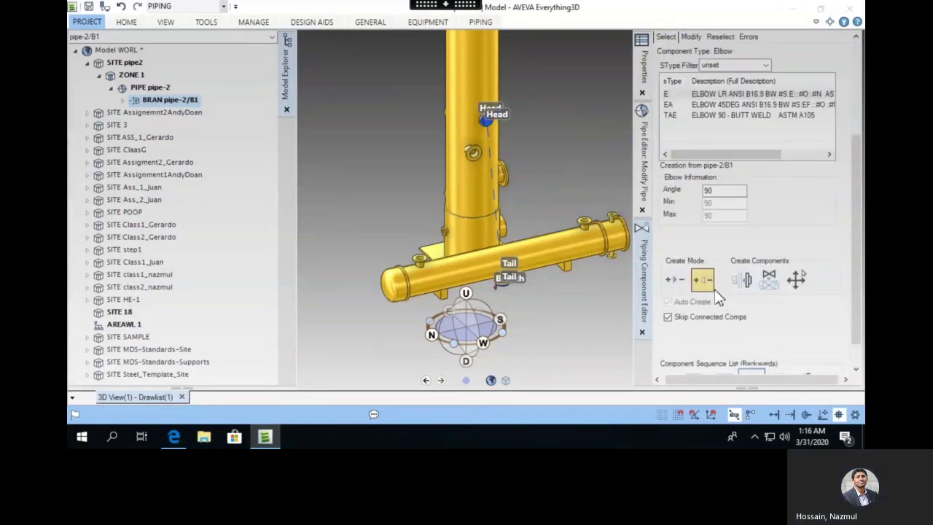
click(678, 283)
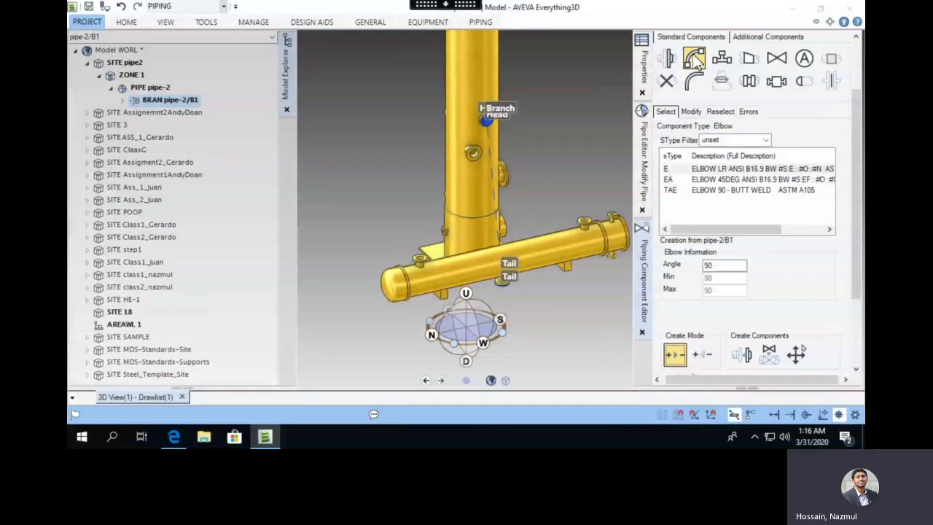
Try to create a connected 90-degree ELBOW LR ANSI B16.9 BW (type E) directly from branch pipe-2/B1
click(718, 168)
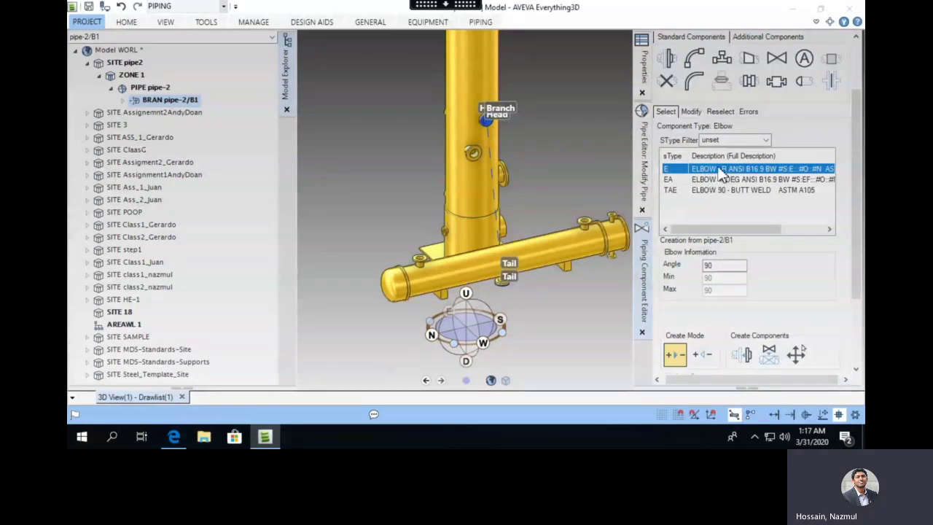
scroll(846, 246, down, 3)
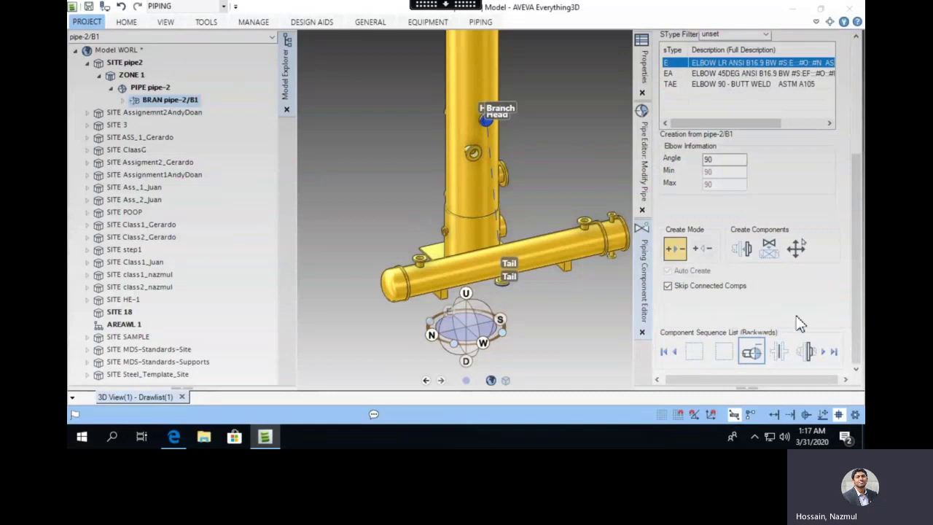
click(714, 159)
scroll(836, 182, up, 2)
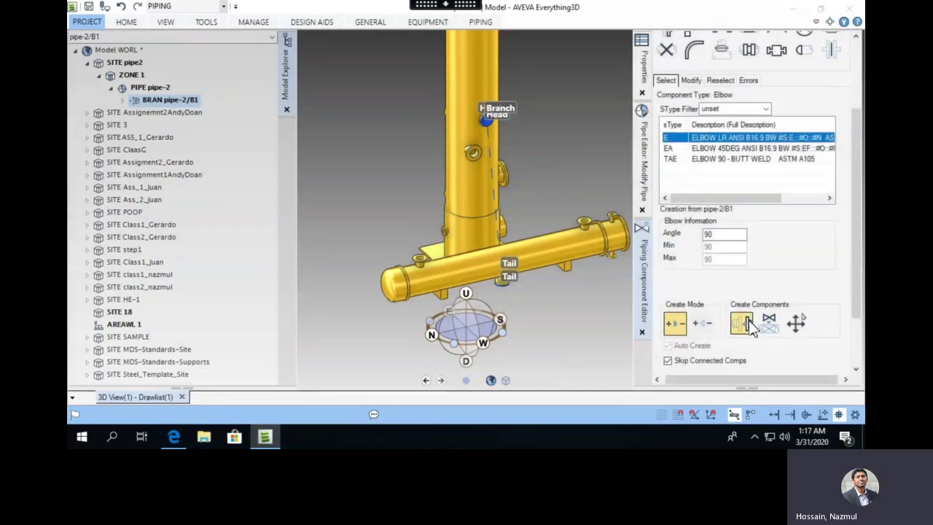
click(741, 323)
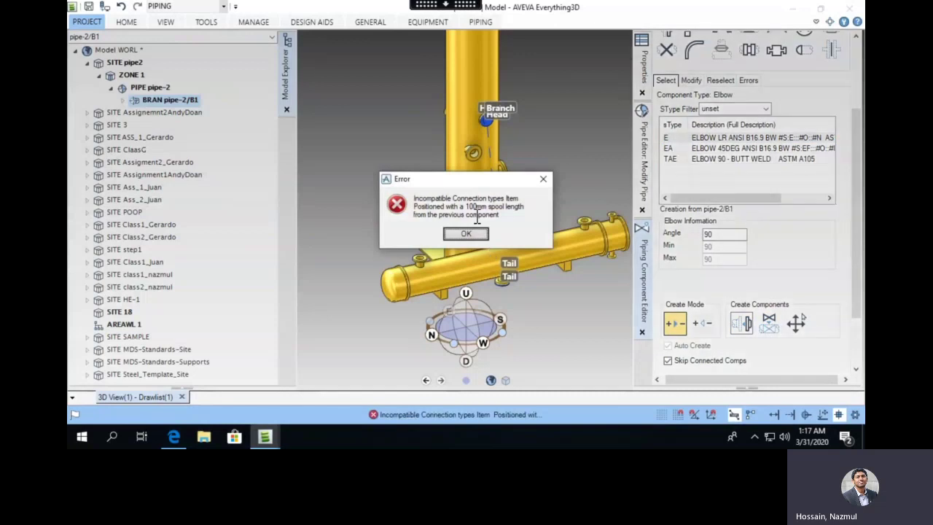
click(467, 234)
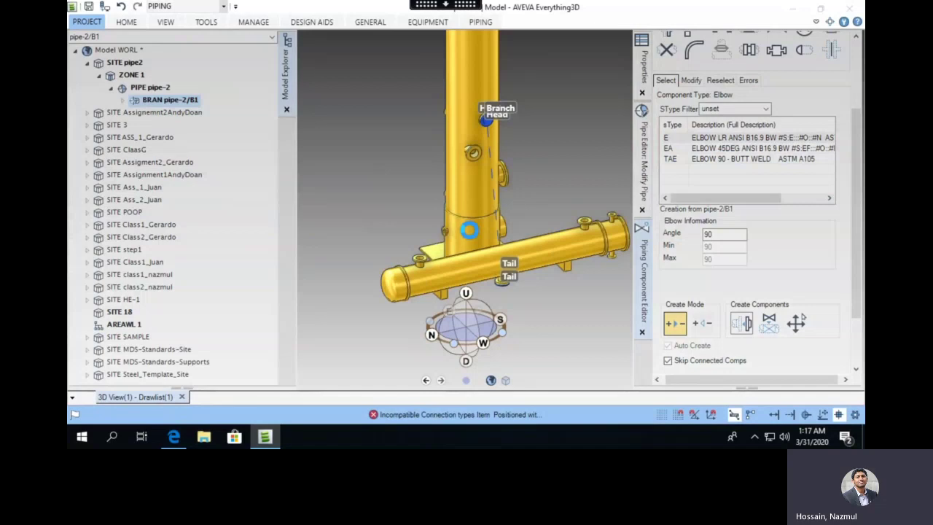
Examine the new elbow's placement at the branch head and review the component creation settings
scroll(441, 80, up, 1)
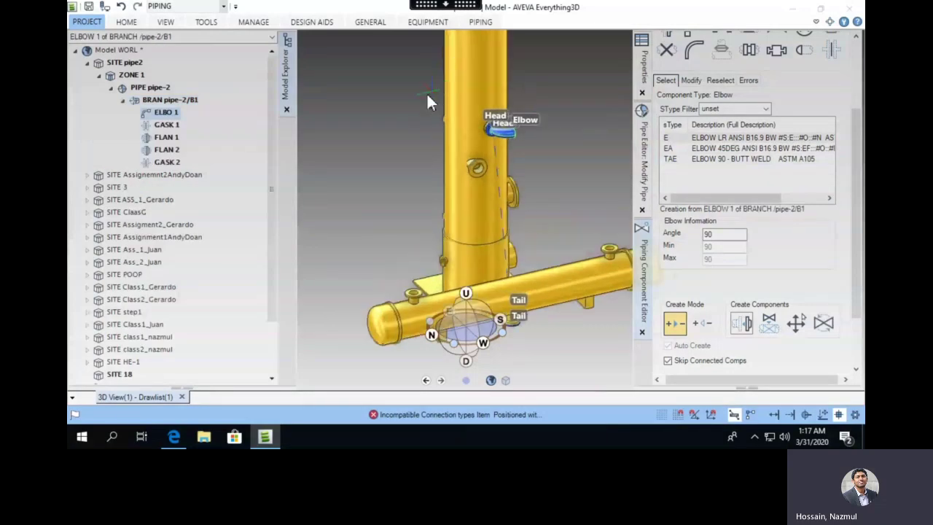
scroll(428, 95, up, 1)
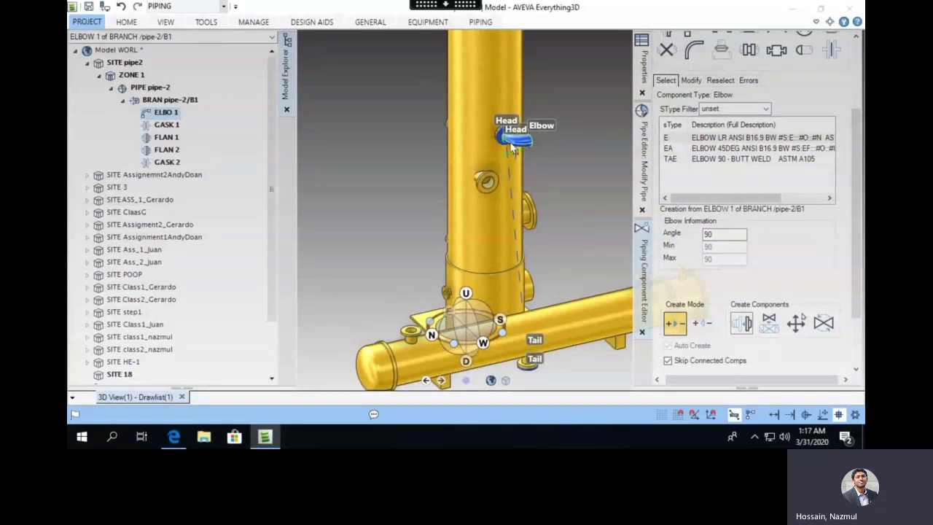
scroll(491, 145, up, 2)
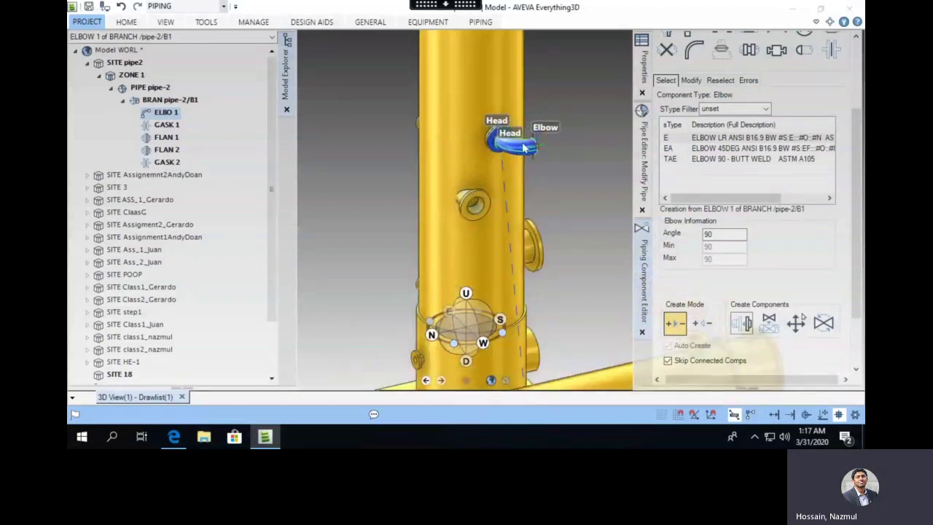
scroll(404, 137, down, 2)
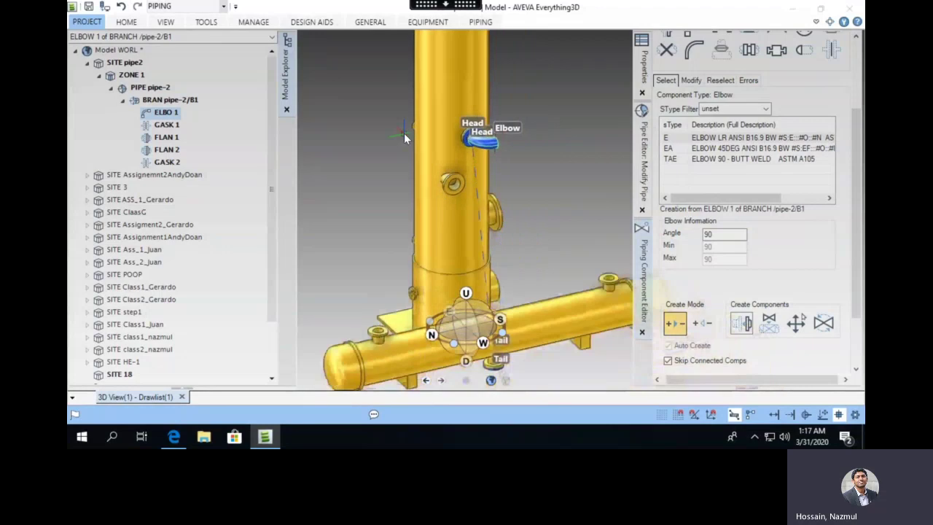
middle_drag(404, 133, 459, 137)
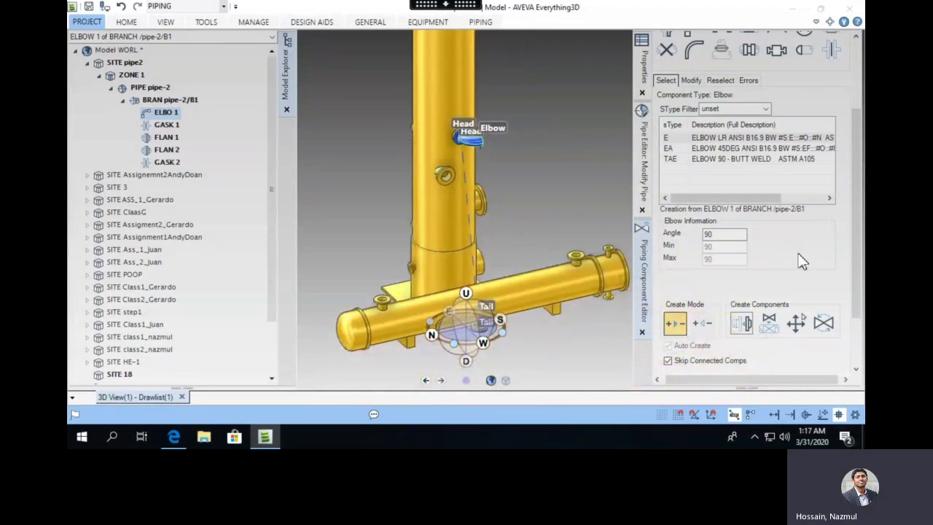
scroll(847, 280, down, 2)
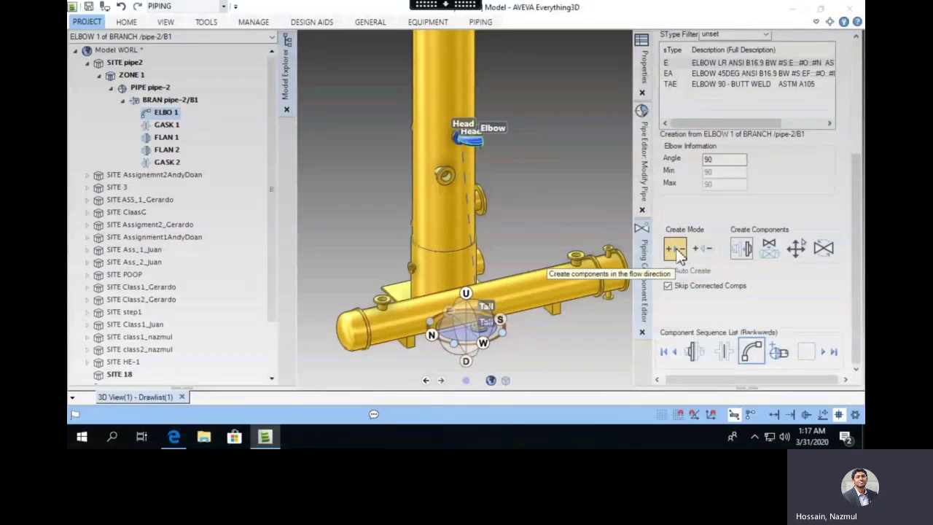
scroll(852, 297, up, 5)
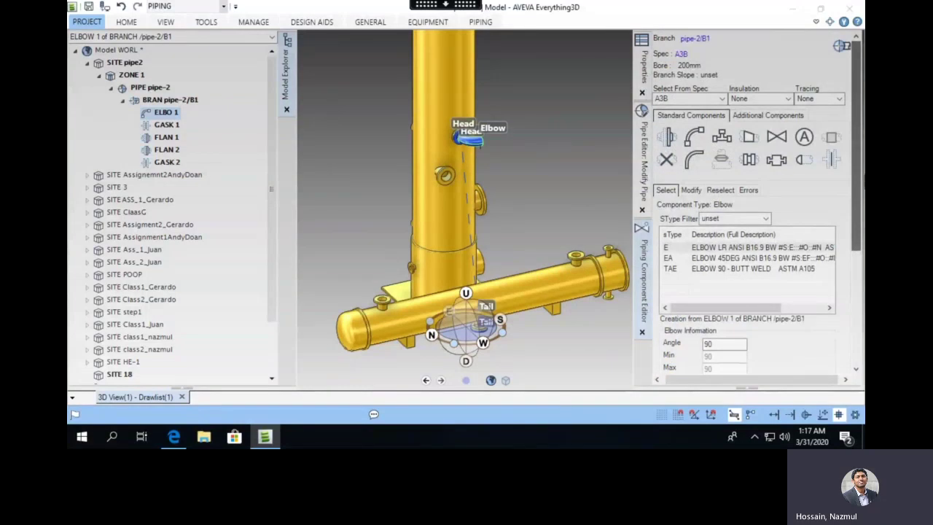
scroll(802, 243, down, 5)
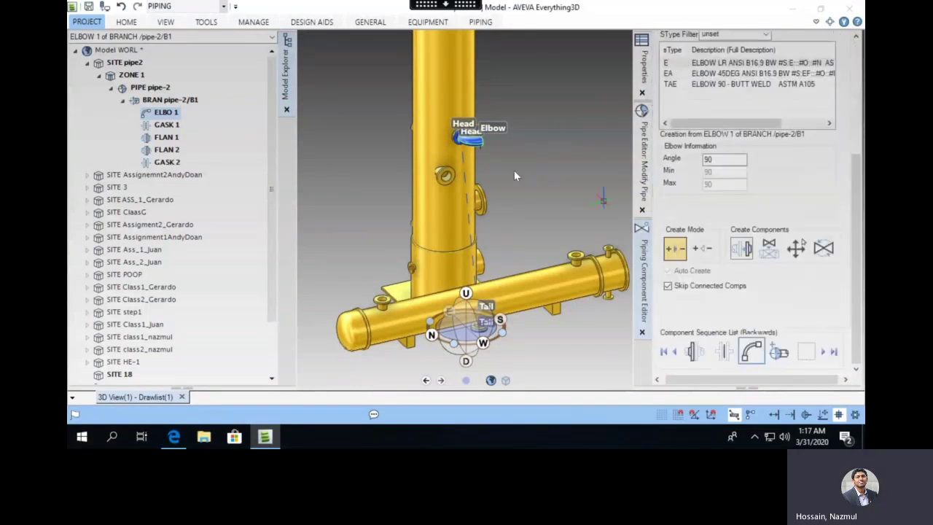
Delete the elbow that sits before the head gasket and flange in branch pipe-2/B1
click(151, 101)
click(165, 138)
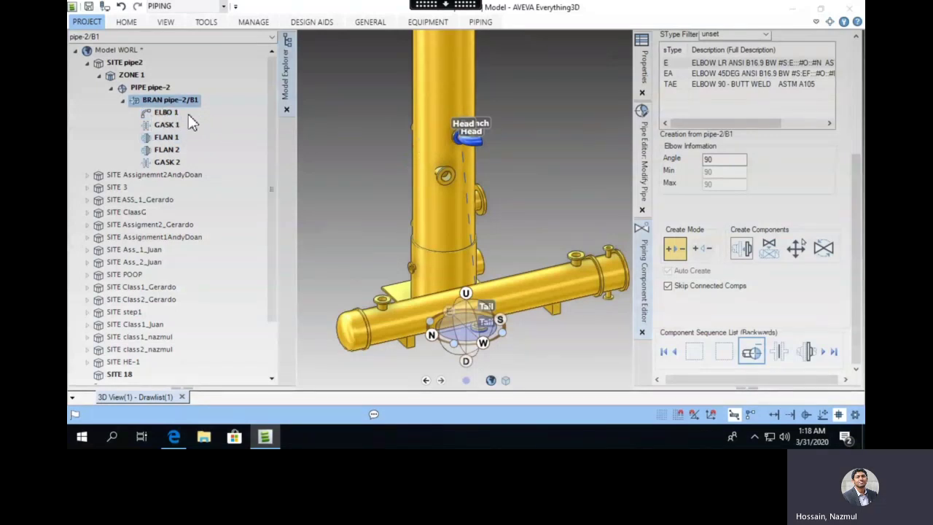
click(165, 113)
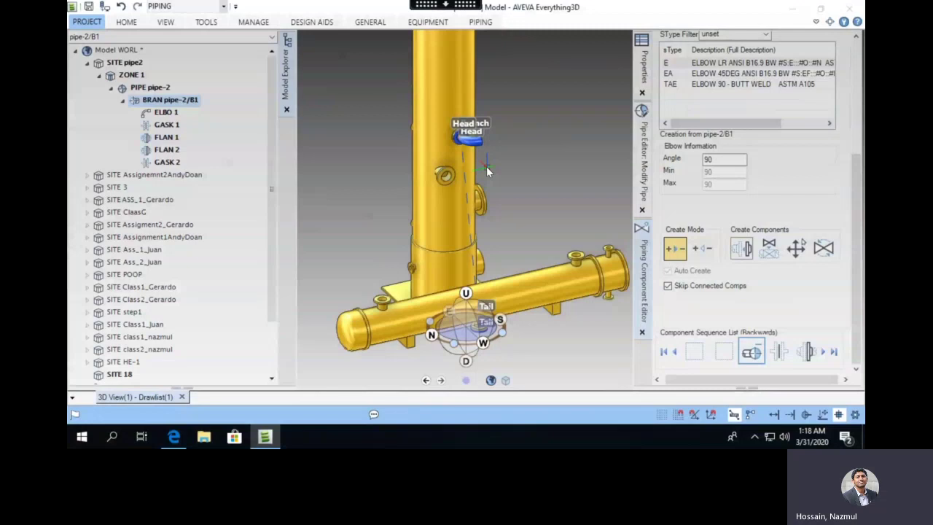
key(Delete)
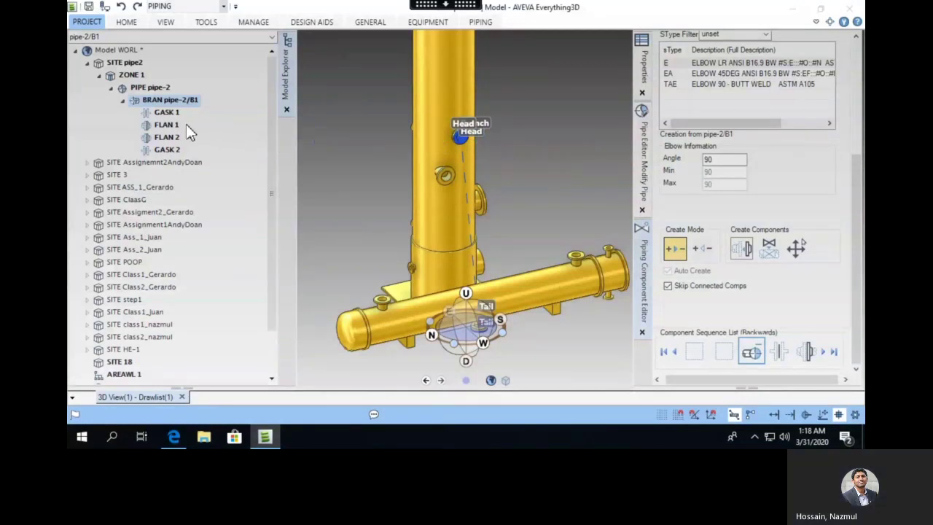
Identify the head gasket and flange, then create a connected 90-degree ELBOW LR ANSI B16.9 BW (type E) after FLAN 1 of branch pipe-2/B1
click(167, 114)
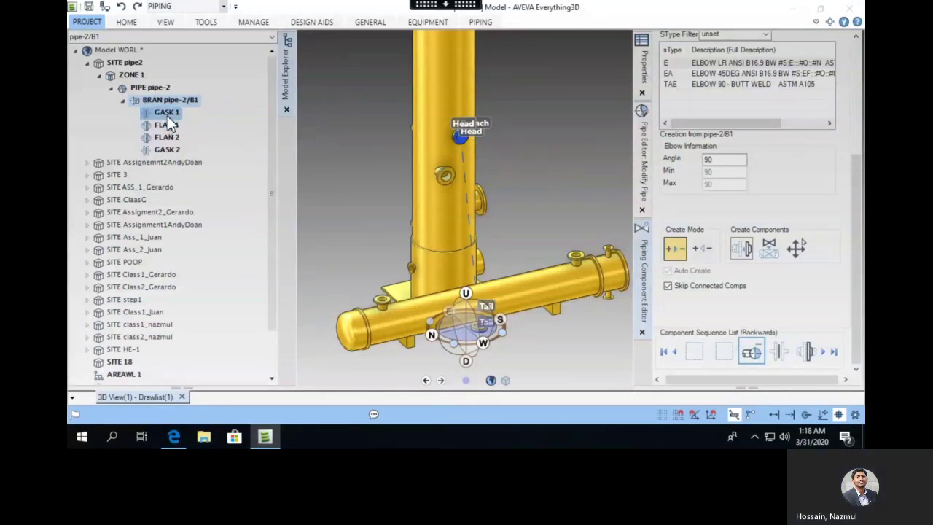
click(166, 114)
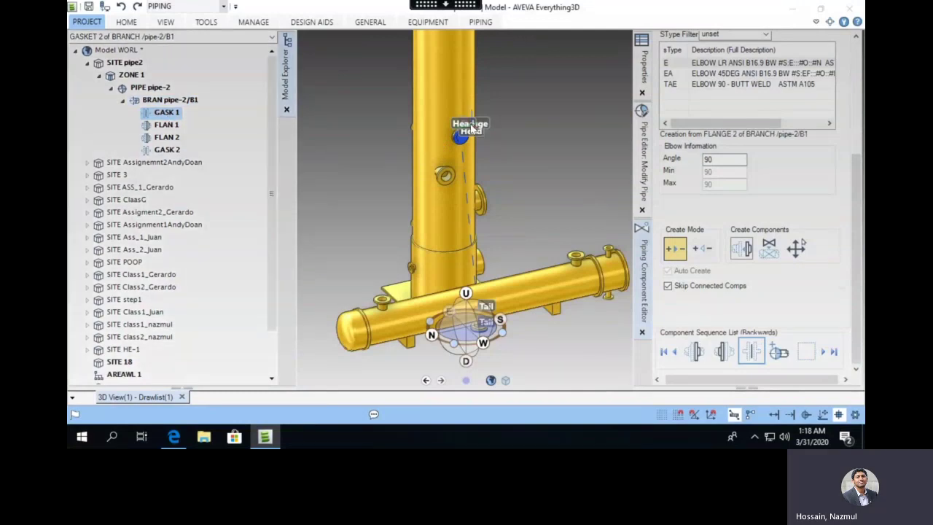
middle_drag(470, 129, 460, 128)
scroll(457, 128, up, 3)
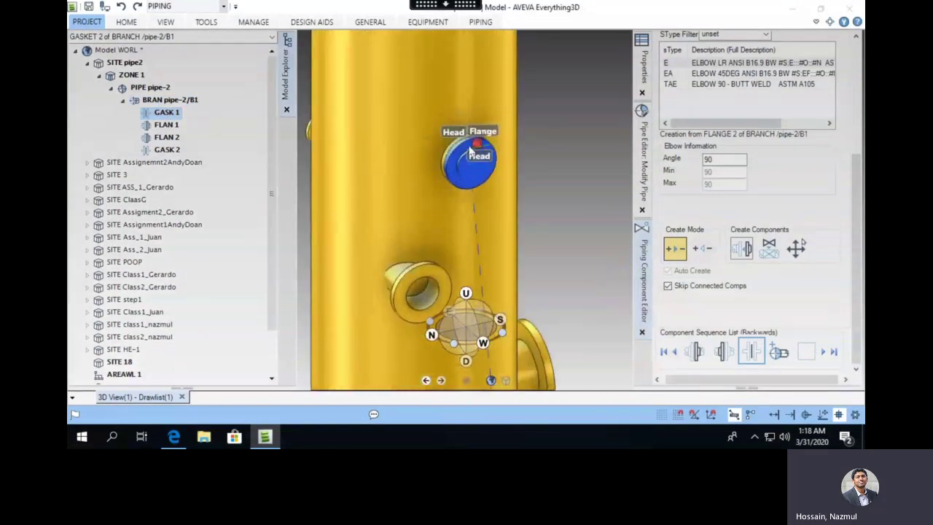
click(178, 138)
click(170, 126)
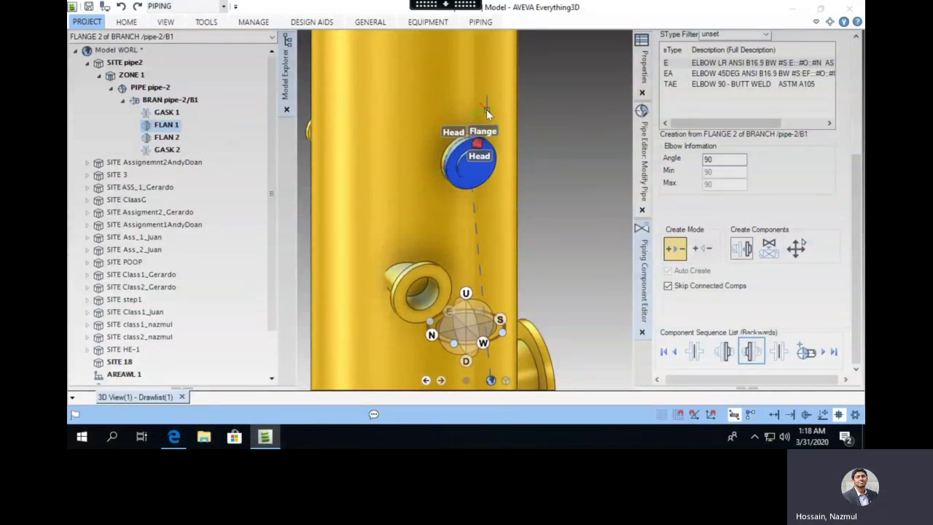
scroll(489, 118, down, 3)
scroll(488, 116, down, 3)
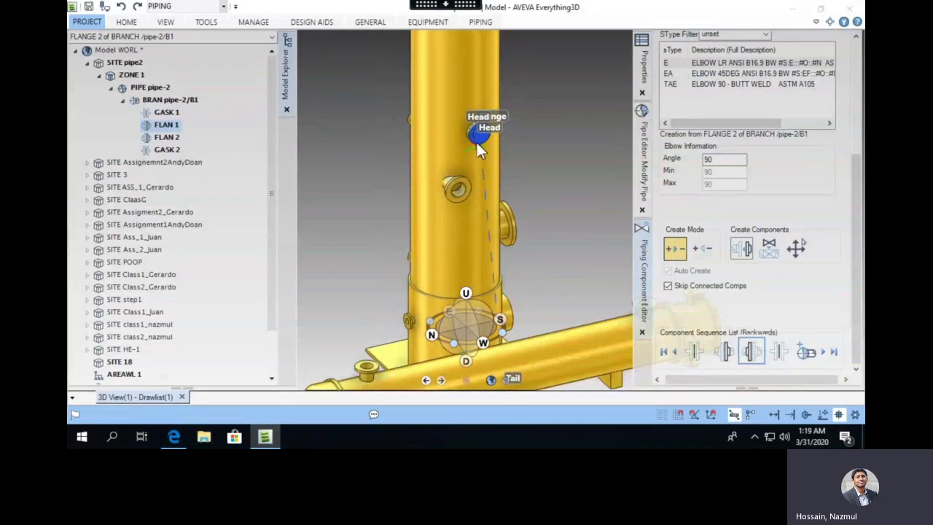
scroll(508, 142, down, 2)
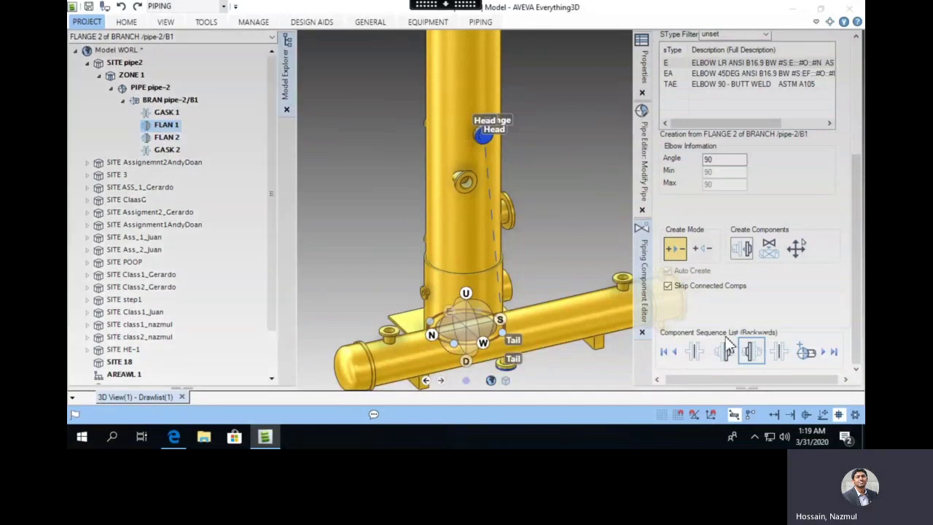
click(720, 64)
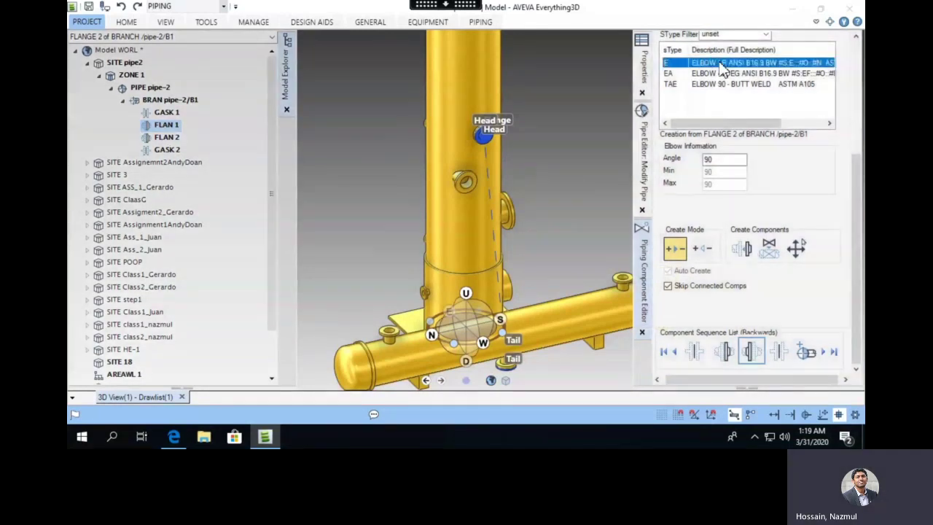
click(746, 258)
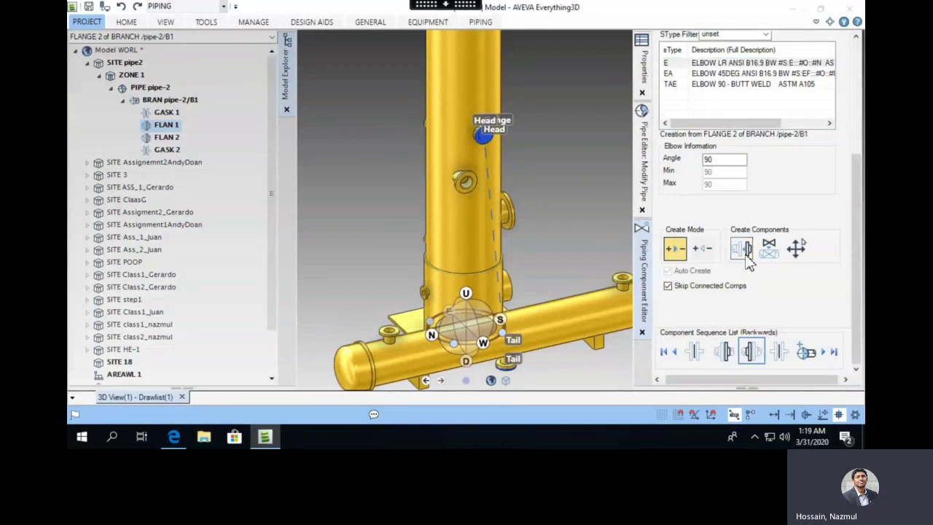
click(451, 235)
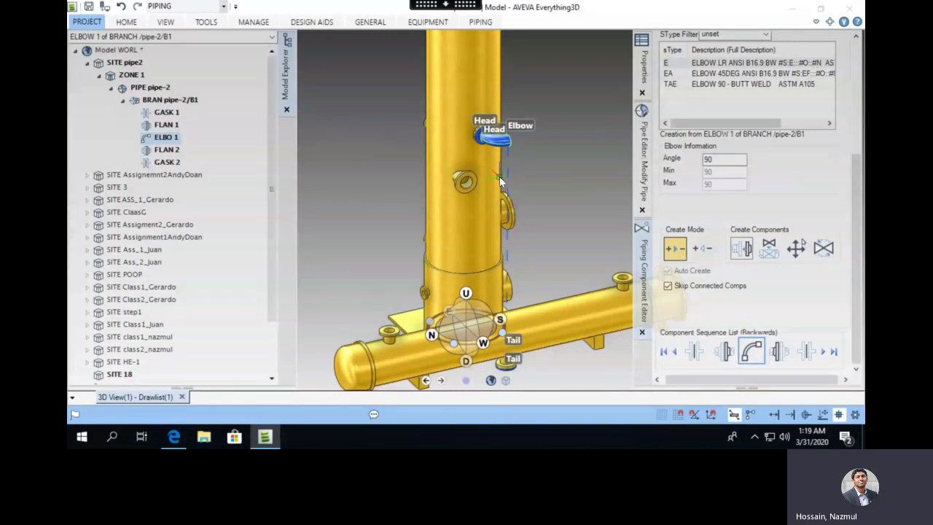
Check the pipework-2 drawing and direct the leave end of ELBO 1 downward (D) in forwards mode
click(175, 436)
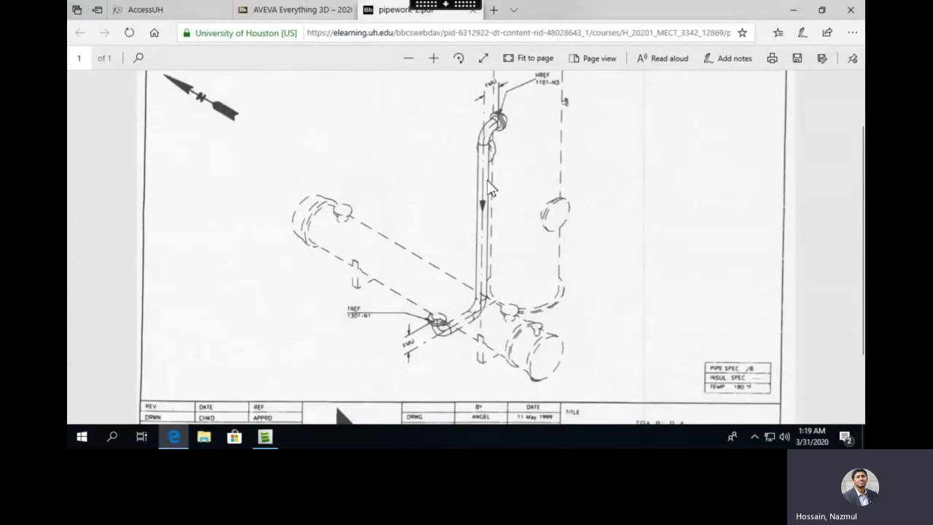
click(183, 438)
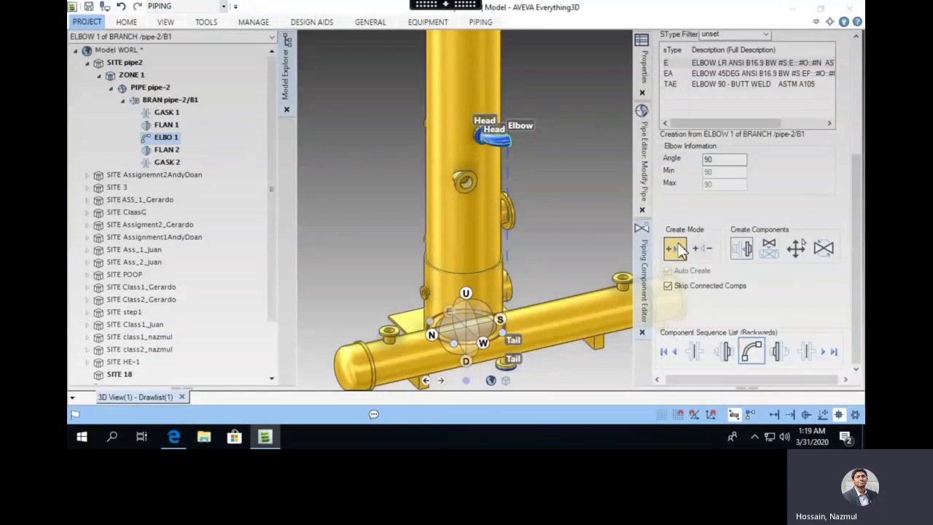
scroll(842, 217, up, 3)
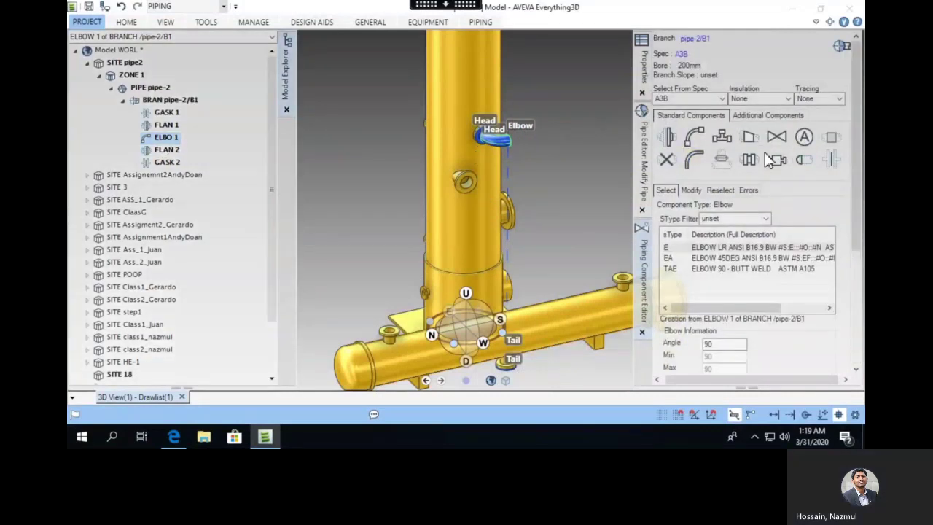
click(691, 191)
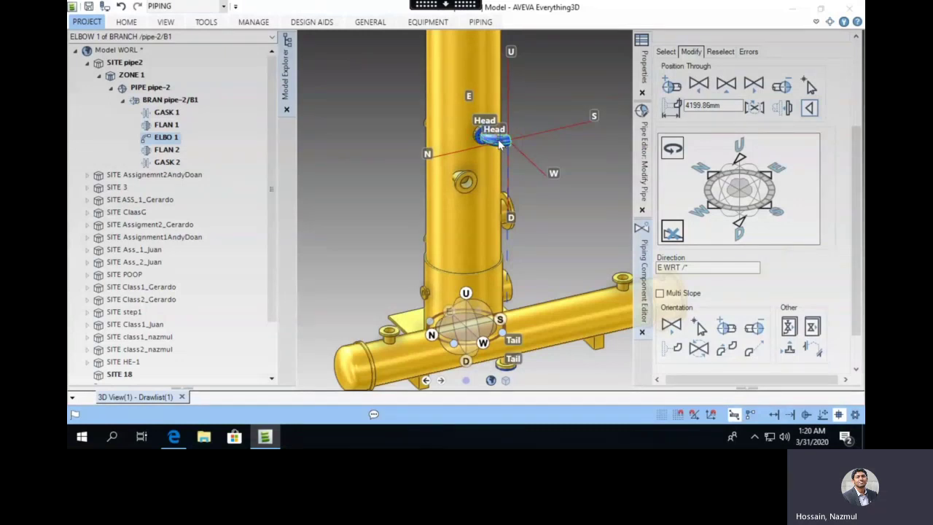
click(815, 113)
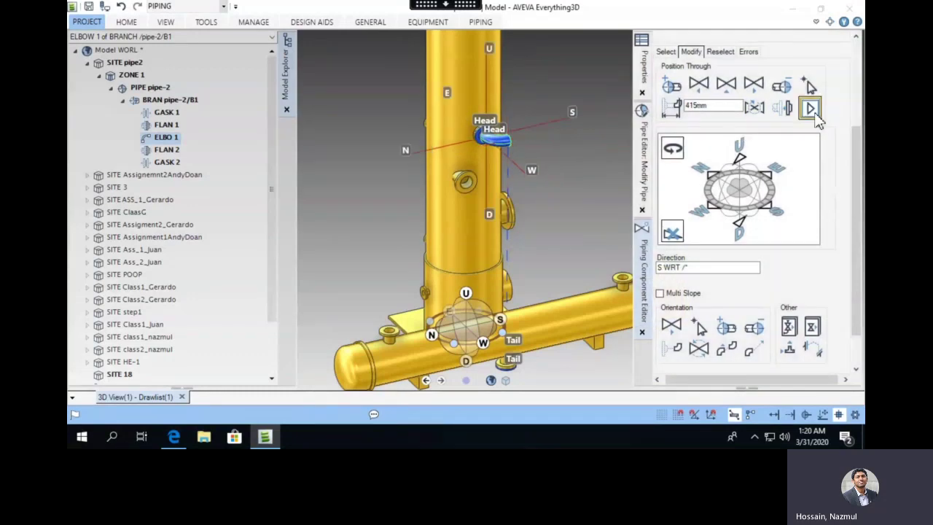
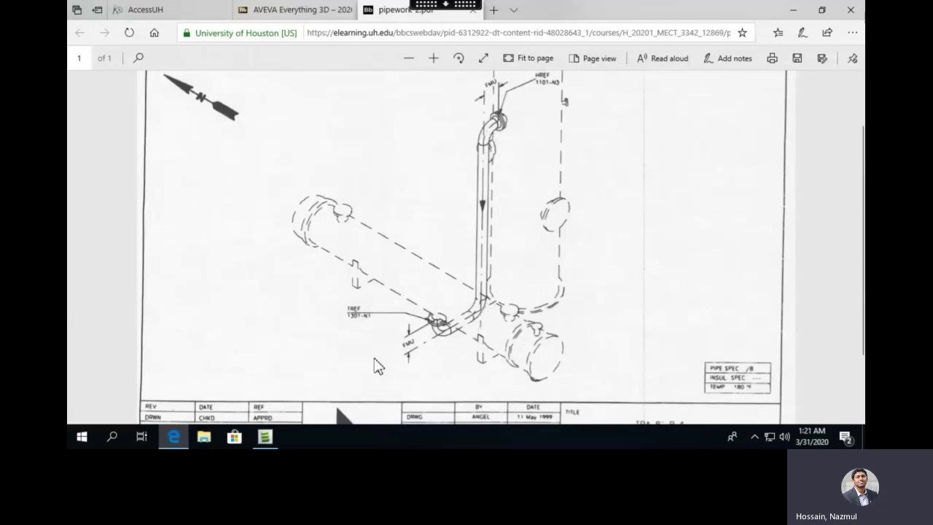
mouse_move(265, 435)
click(265, 440)
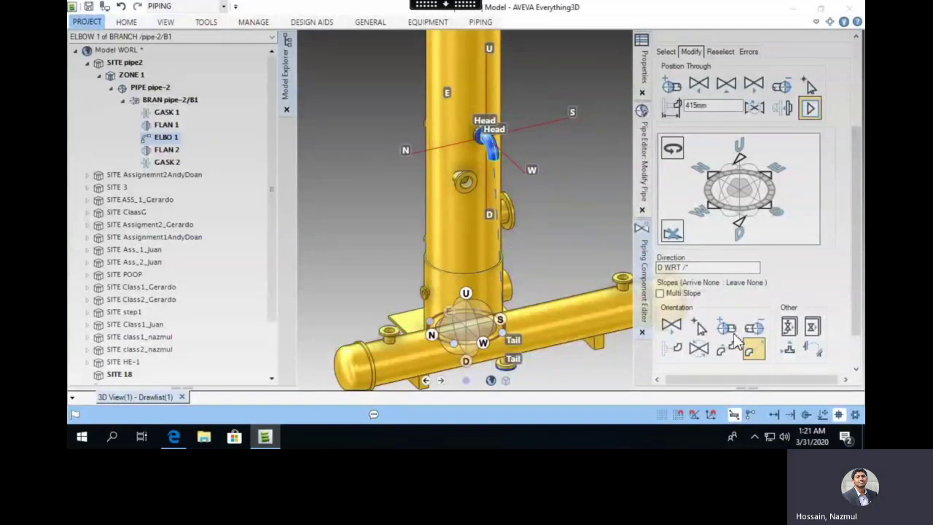
Create a connected 90-degree ELBOW LR ANSI B16.9 BW (type E) forwards from ELBO 1 and direct it west (W), following the drawing
click(671, 53)
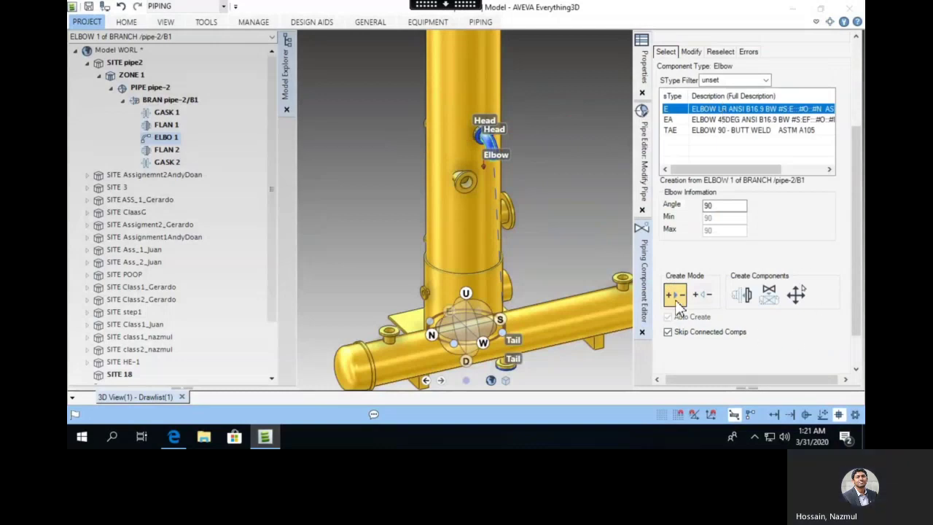
click(744, 293)
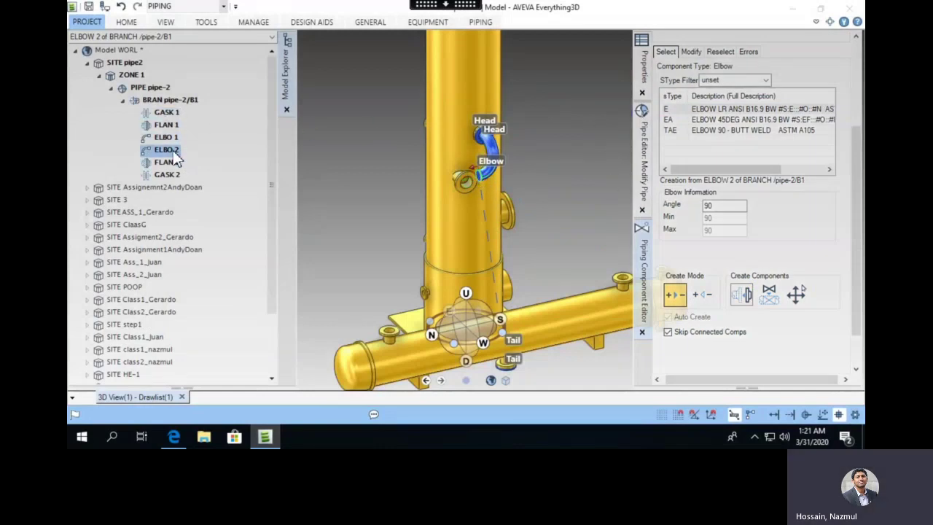
click(692, 52)
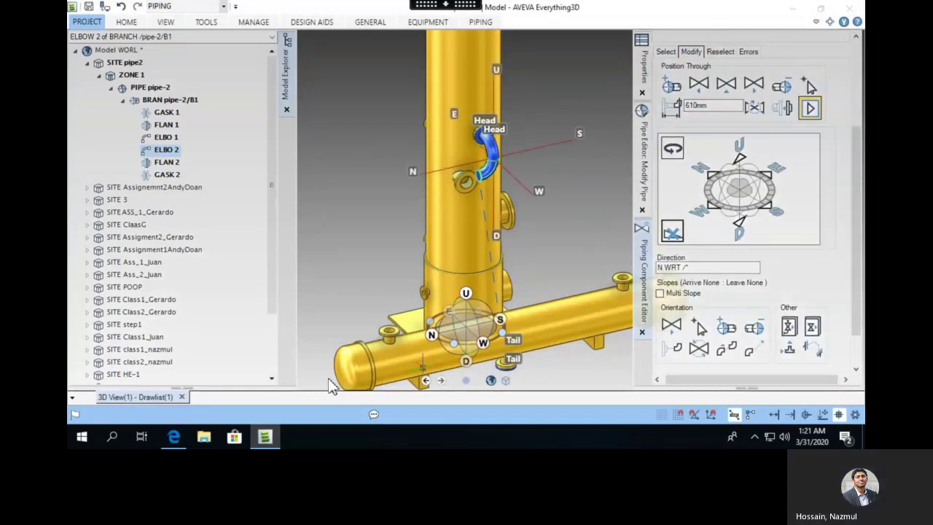
click(176, 436)
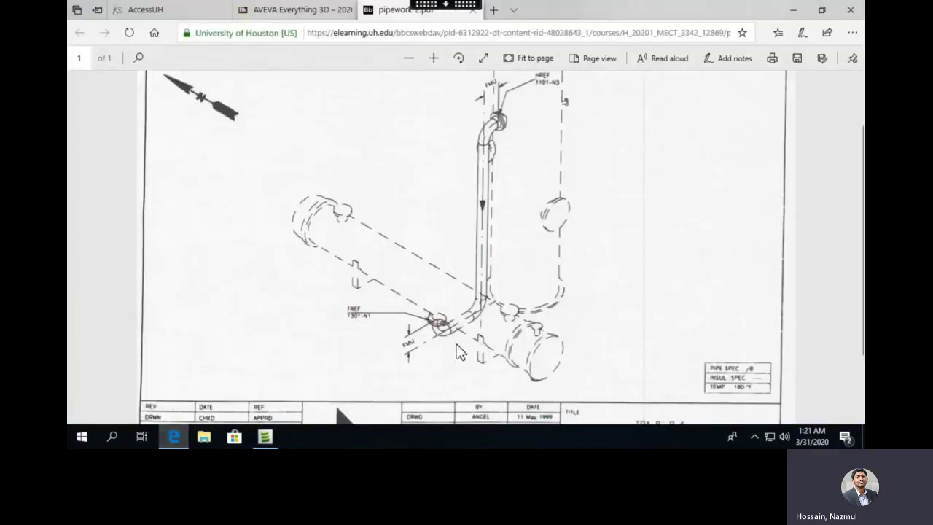
click(180, 437)
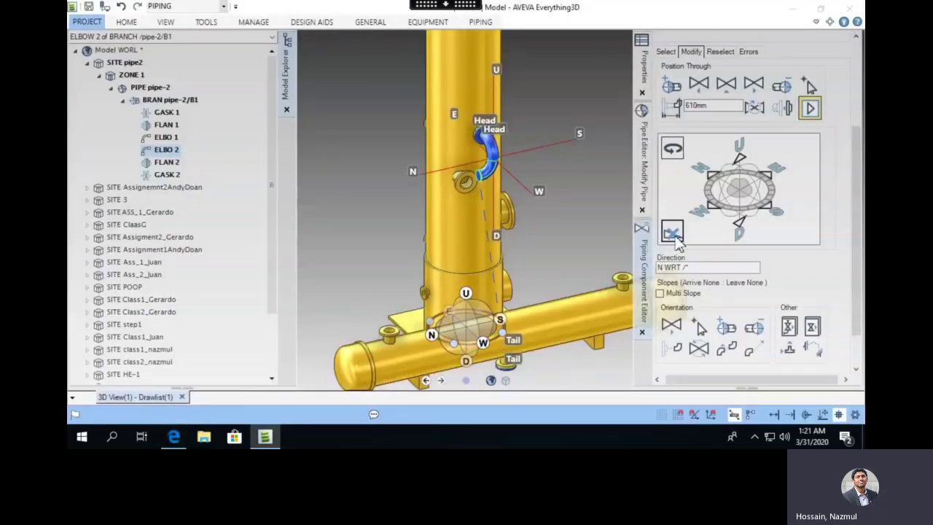
click(714, 209)
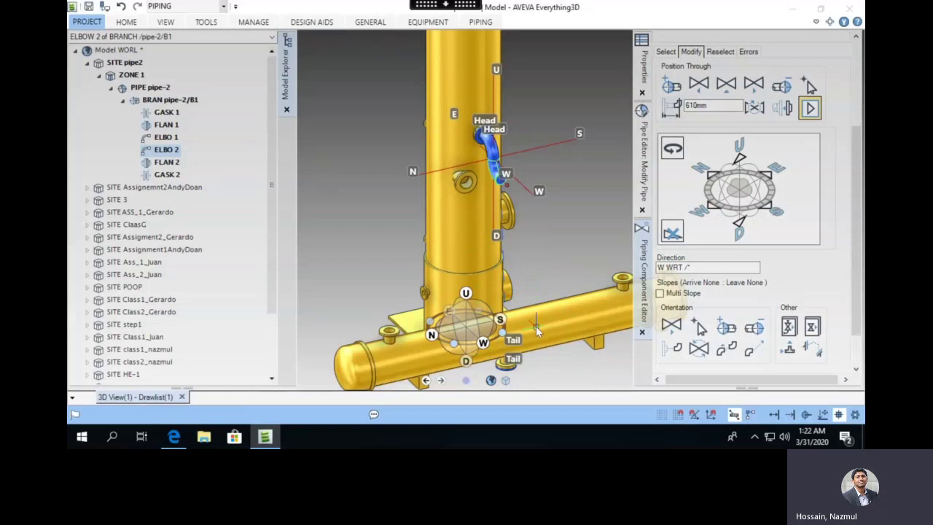
click(712, 205)
click(811, 109)
click(169, 434)
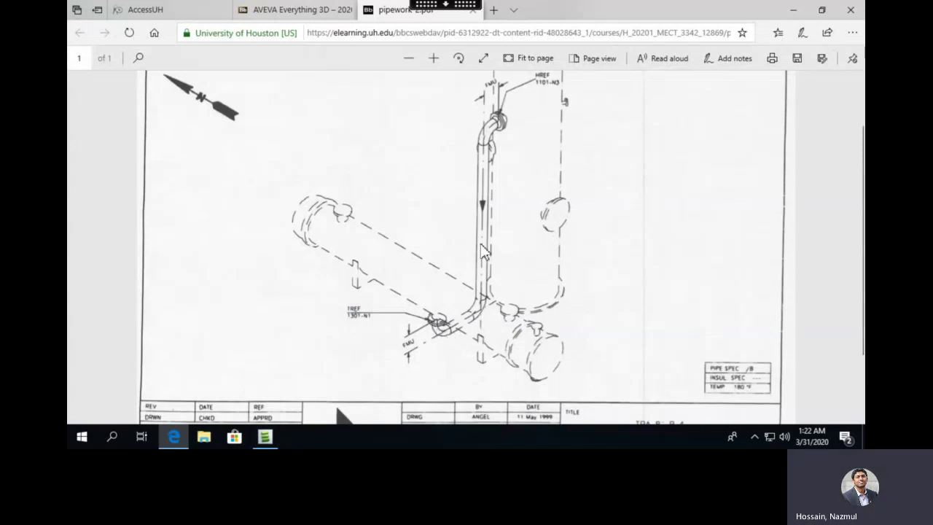
click(173, 438)
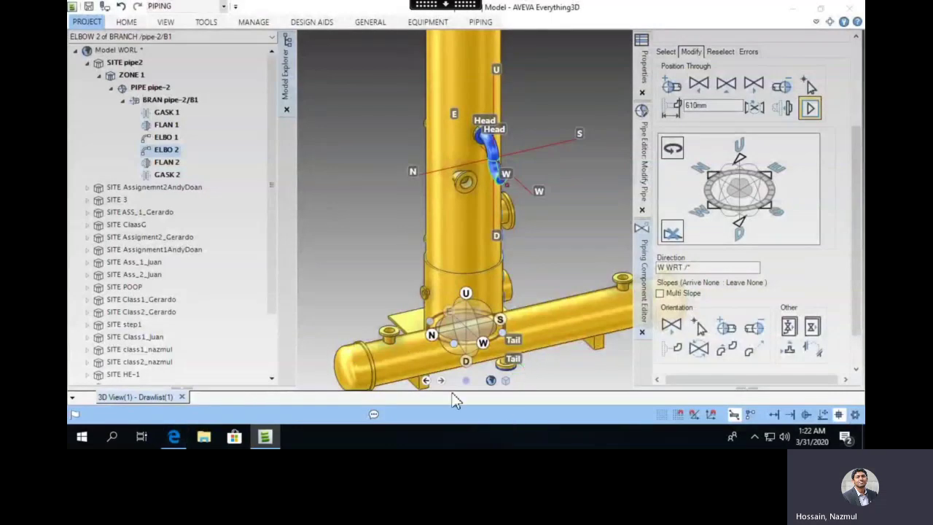
Create a connected 90-degree ELBOW LR ANSI B16.9 BW (type E) backwards from FLAN 2 at the branch tail
click(179, 168)
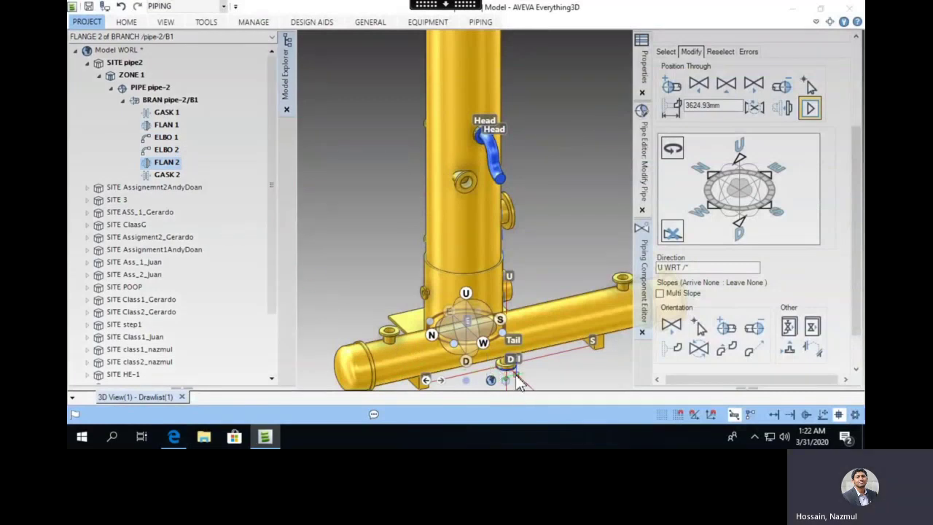
ctrl+click(165, 175)
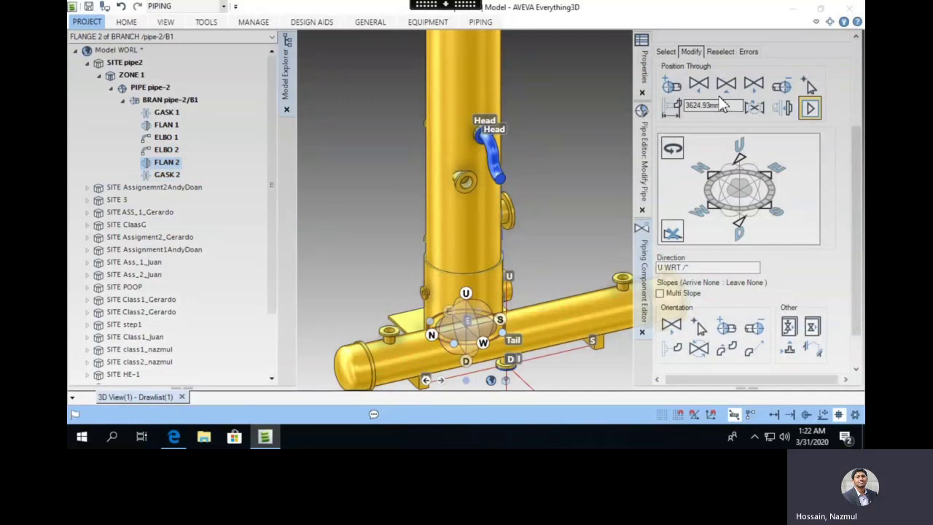
click(671, 54)
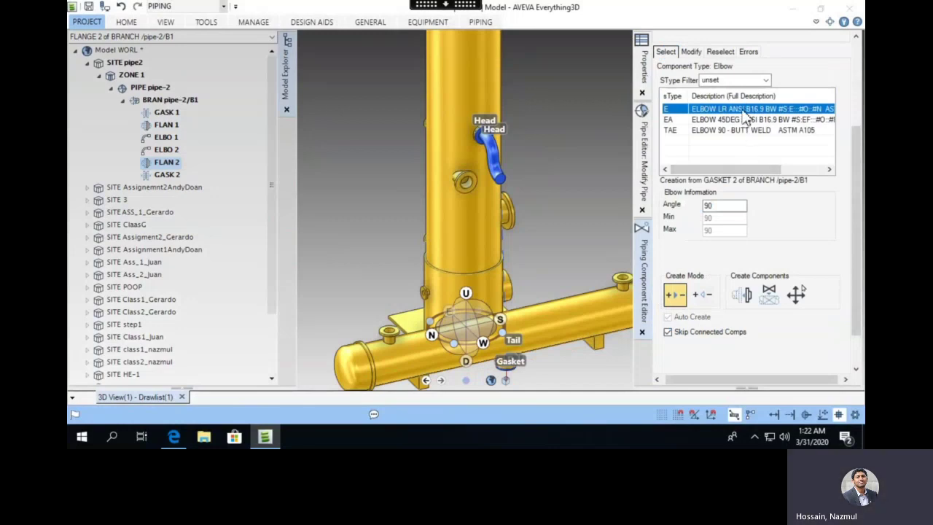
click(701, 301)
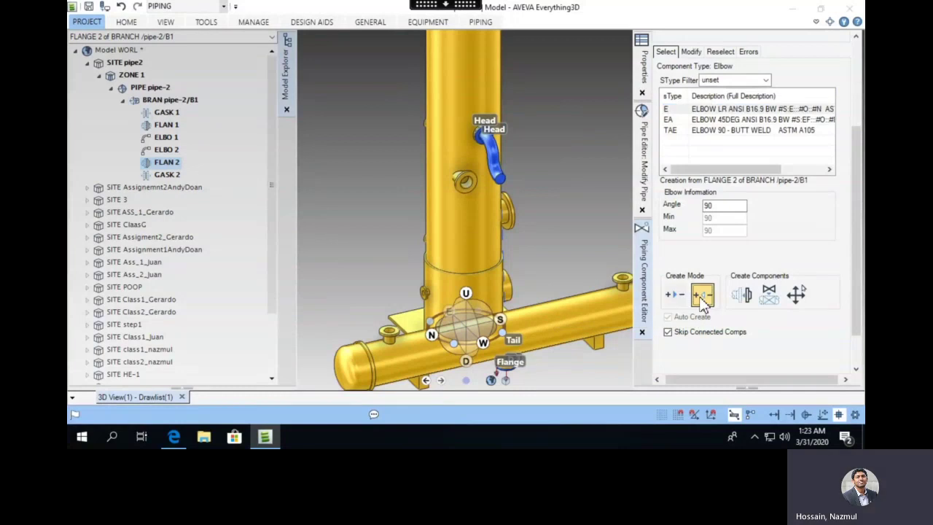
click(744, 296)
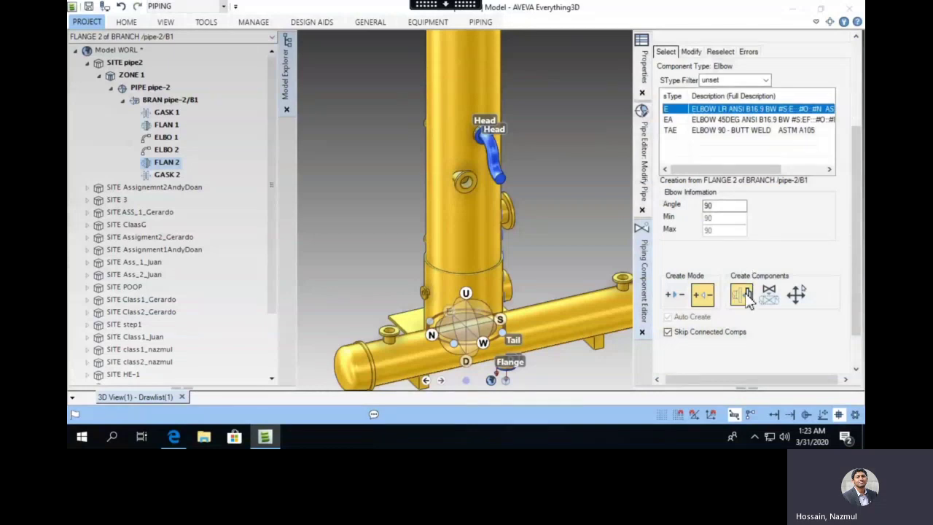
click(745, 296)
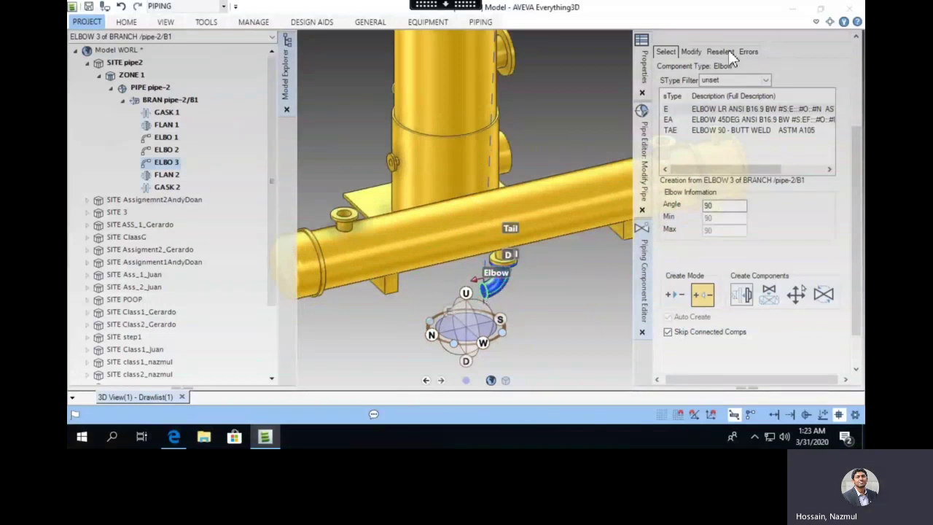
Direct ELBO 3 at the tail flange east (E) in backwards mode
click(166, 163)
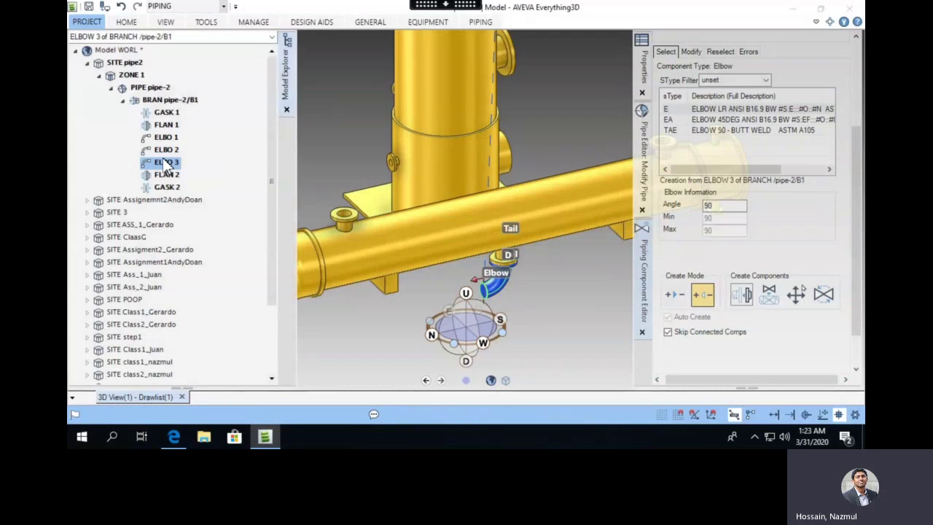
click(691, 56)
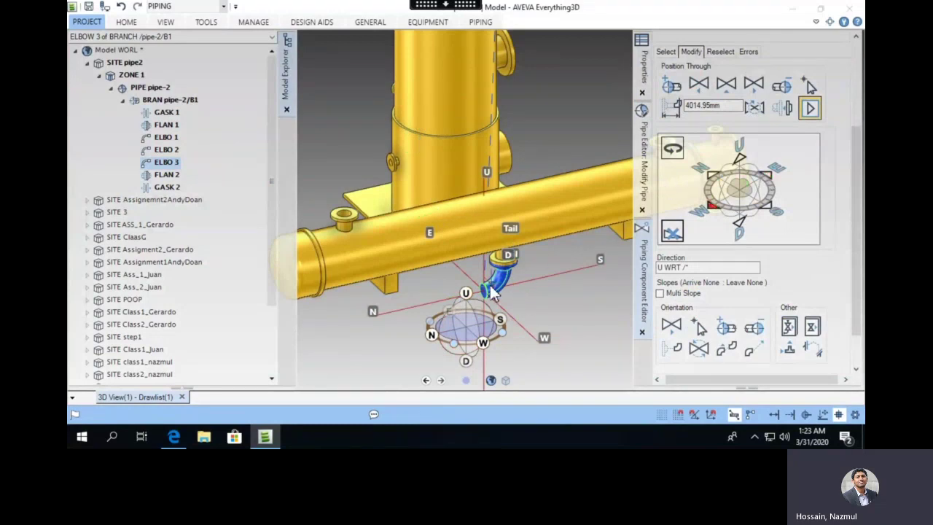
click(806, 115)
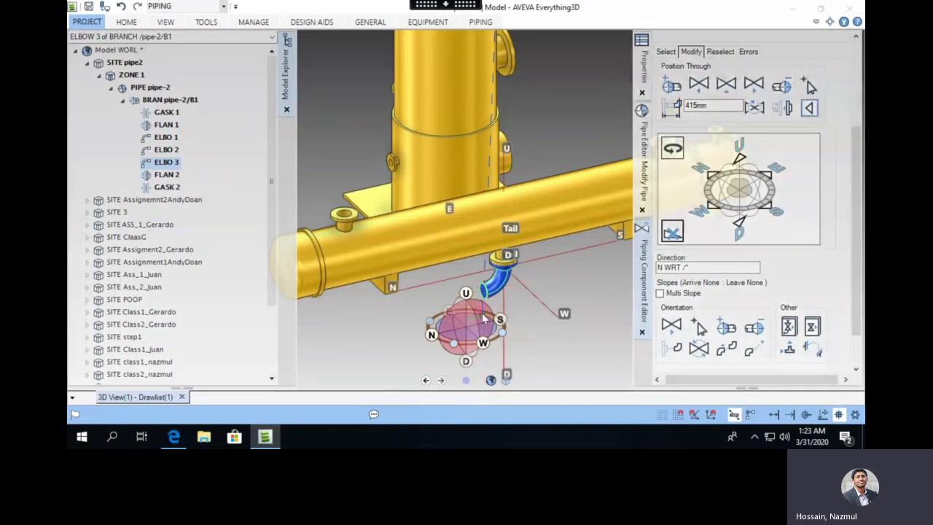
click(774, 172)
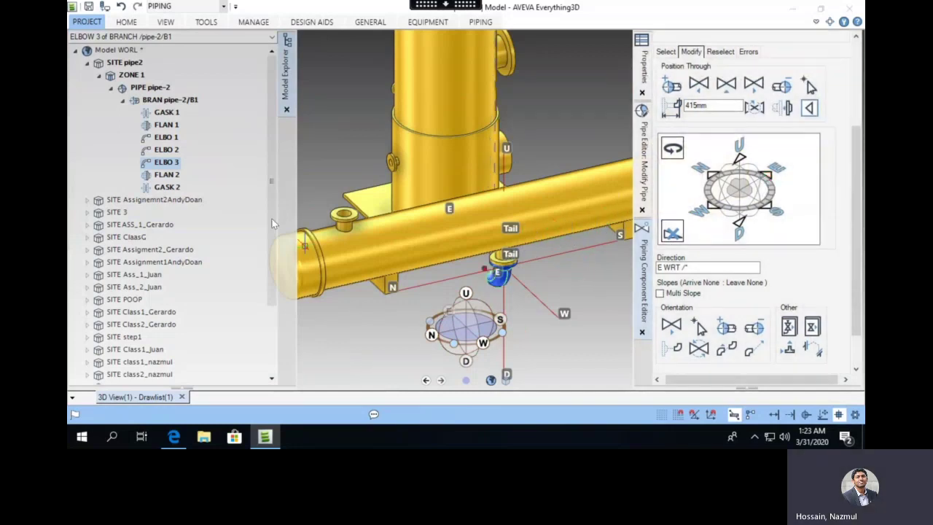
Position ELBO 2 through the next component in forwards mode and compare the pipe route with the pipework-2 drawing
click(167, 149)
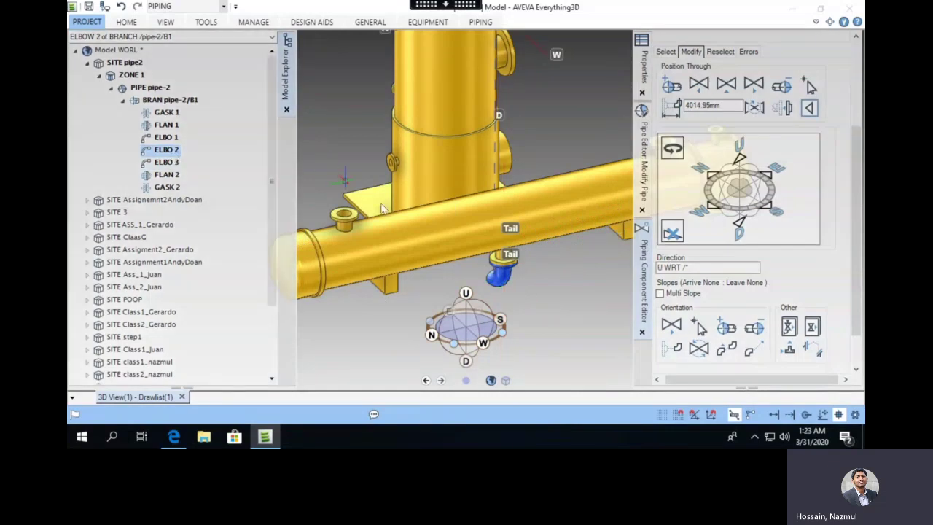
middle_drag(398, 275, 438, 248)
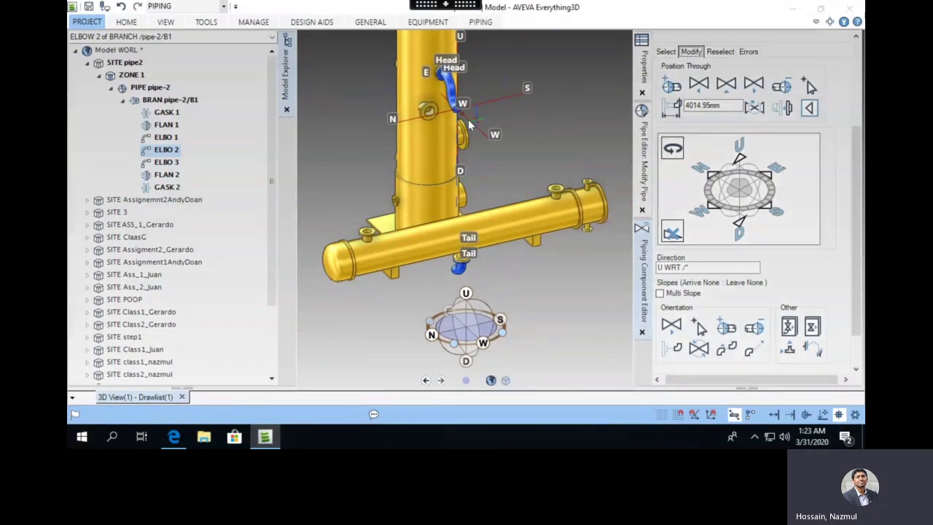
click(808, 108)
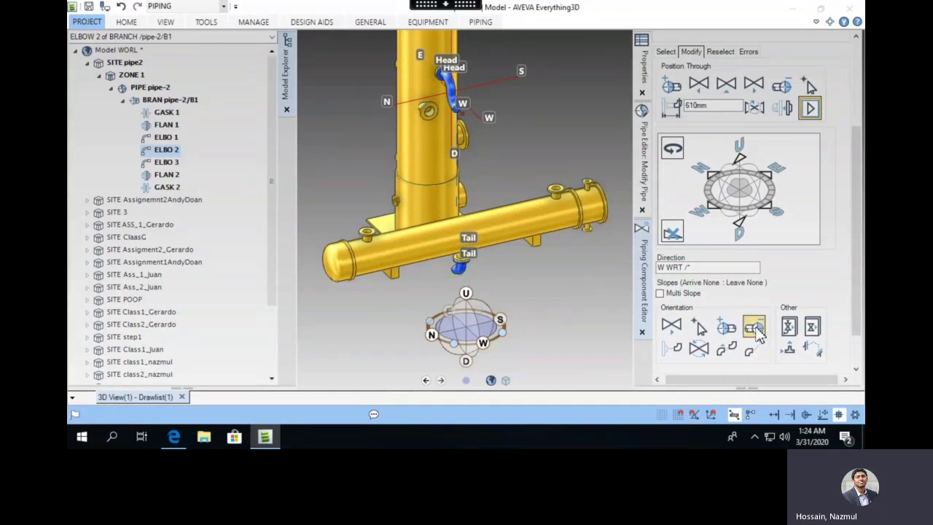
click(698, 328)
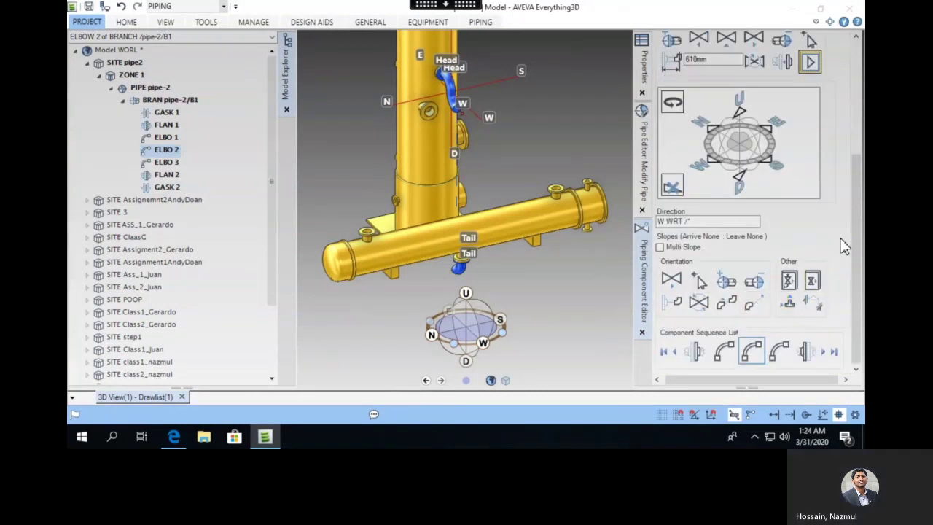
scroll(794, 262, up, 2)
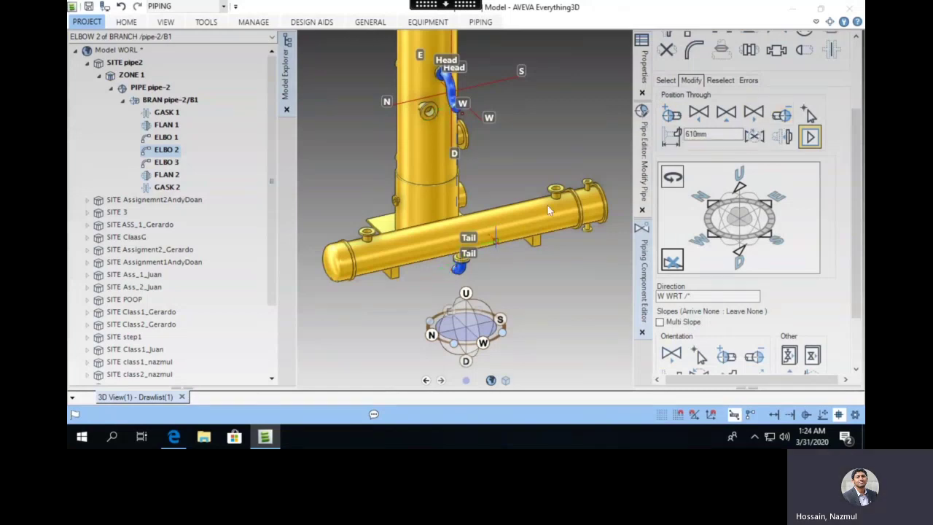
click(701, 116)
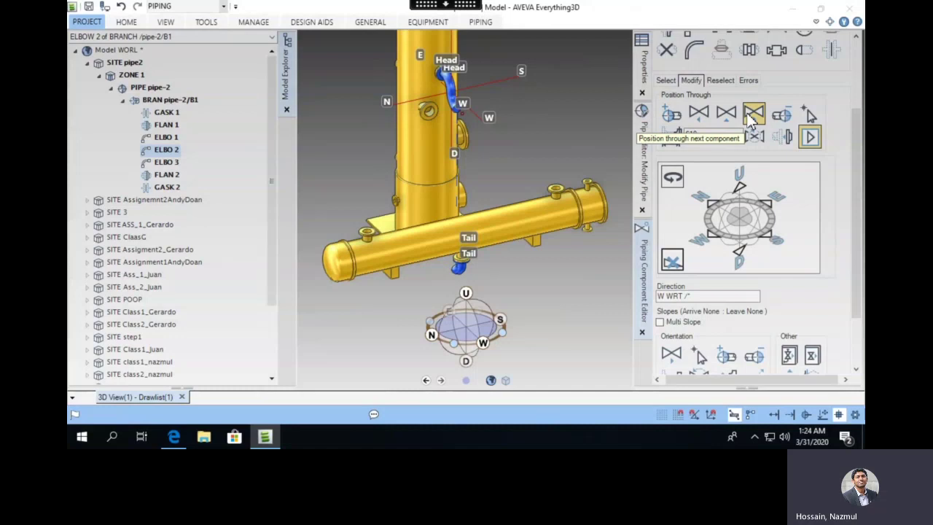
click(751, 120)
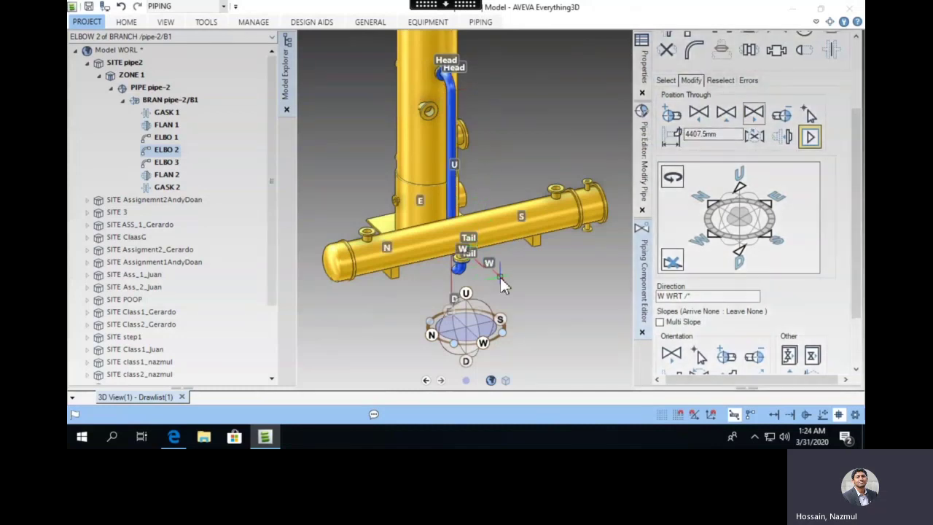
middle_drag(525, 287, 514, 255)
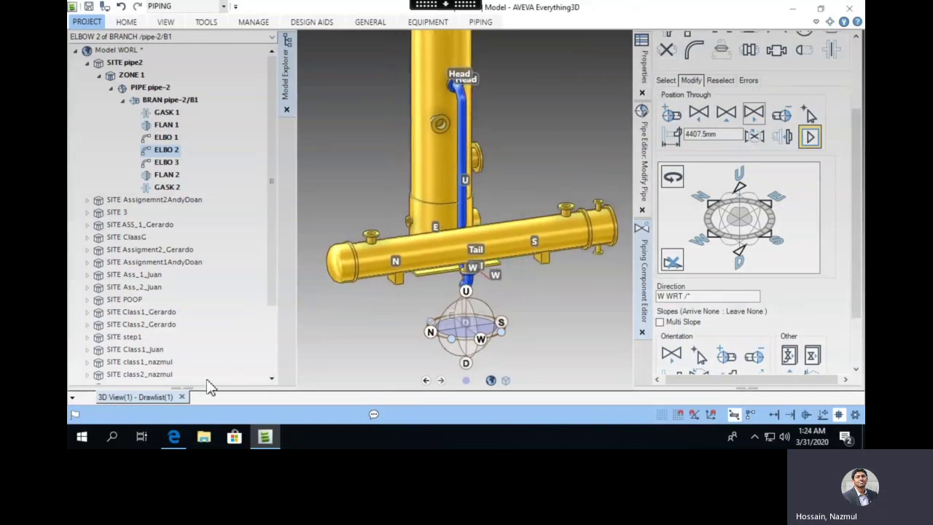
click(187, 436)
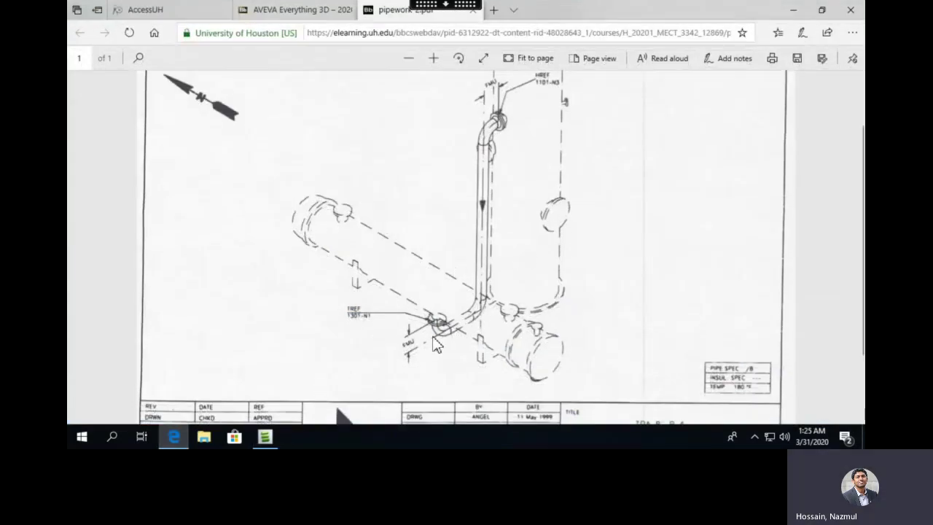
click(265, 439)
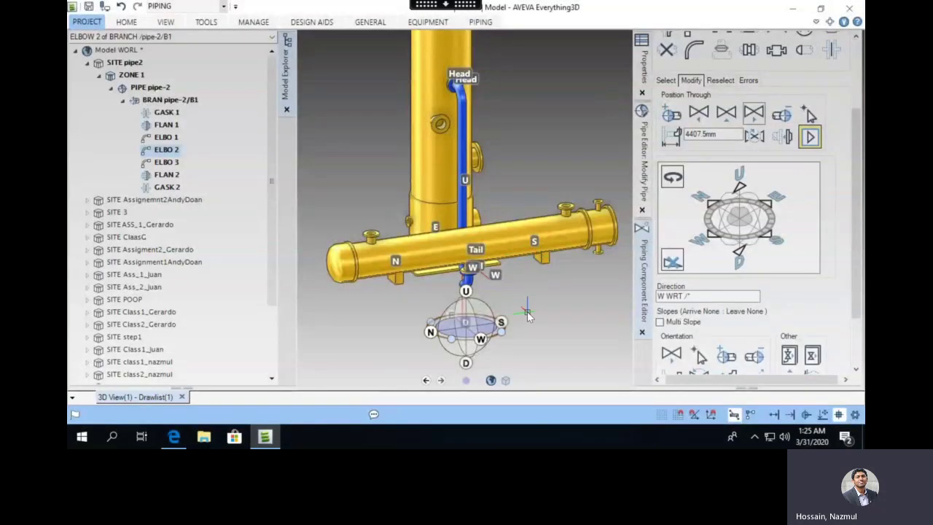
Direct ELBO 2 towards the next component, ELBO 3, in forwards mode
middle_drag(528, 315, 425, 245)
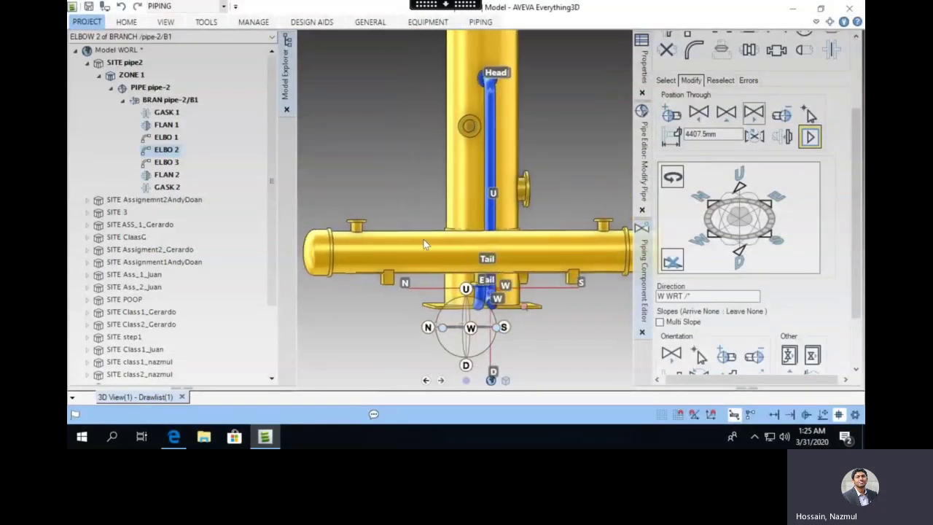
scroll(399, 150, down, 3)
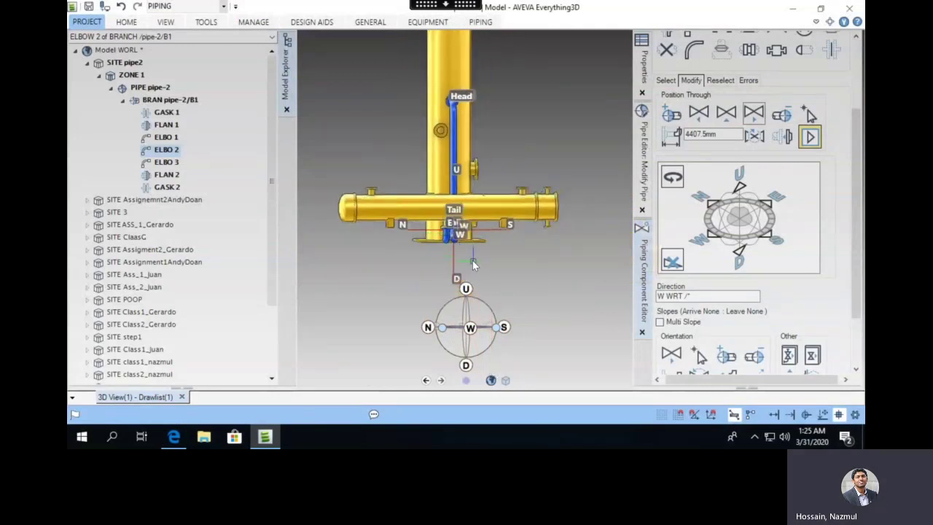
scroll(473, 260, up, 1)
scroll(527, 232, up, 2)
middle_drag(528, 231, 487, 257)
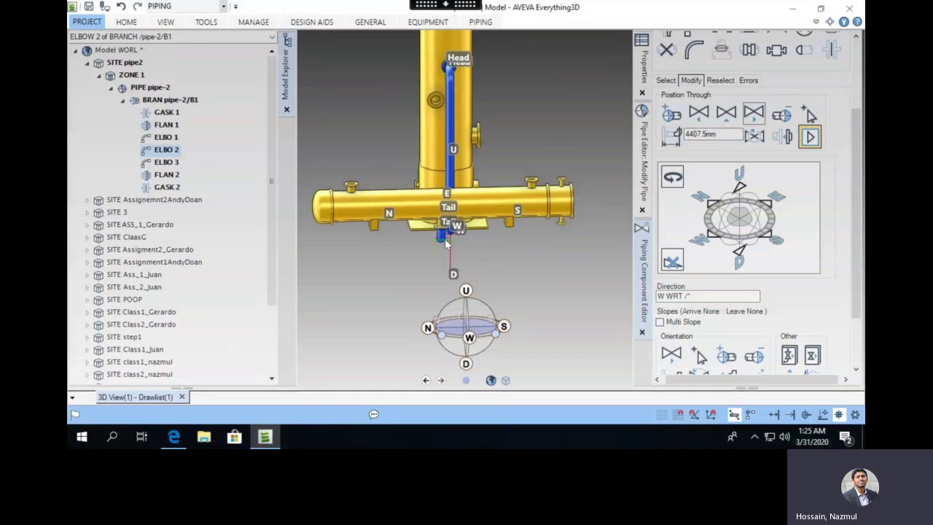
scroll(447, 244, up, 3)
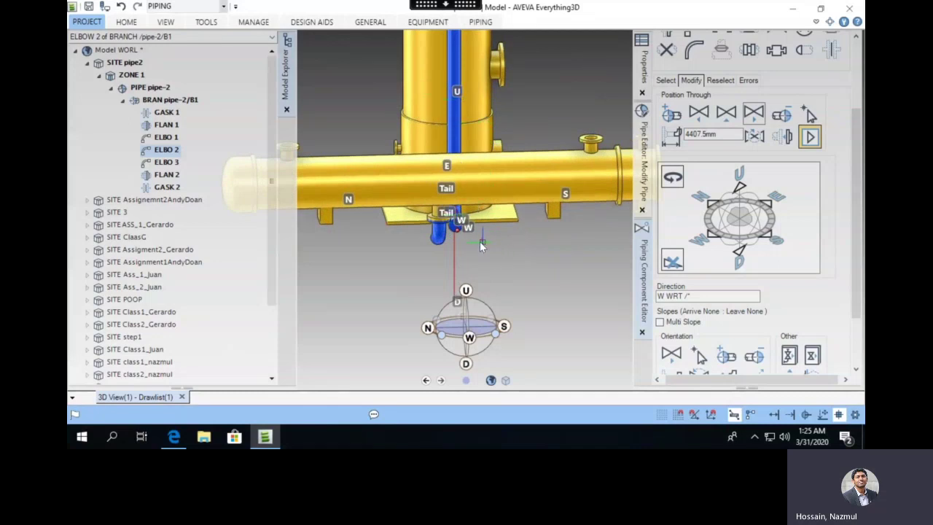
middle_drag(485, 248, 596, 252)
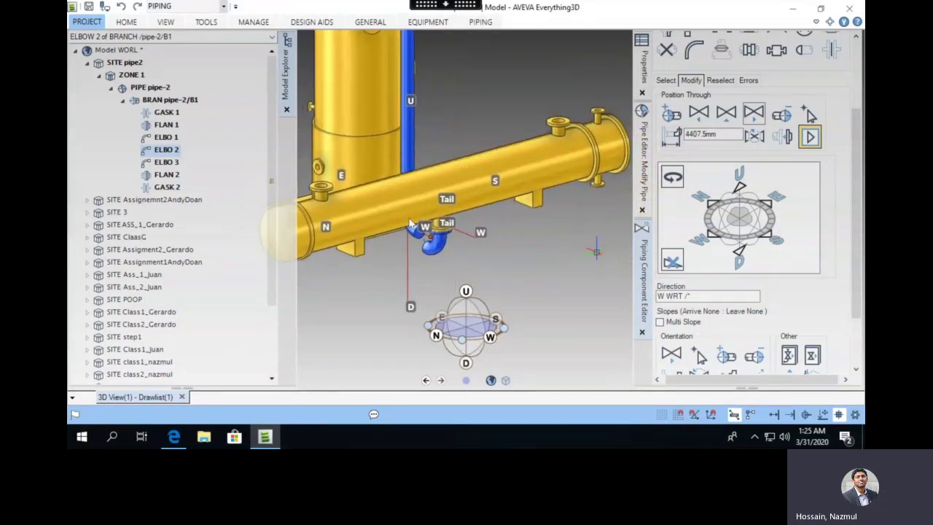
click(173, 151)
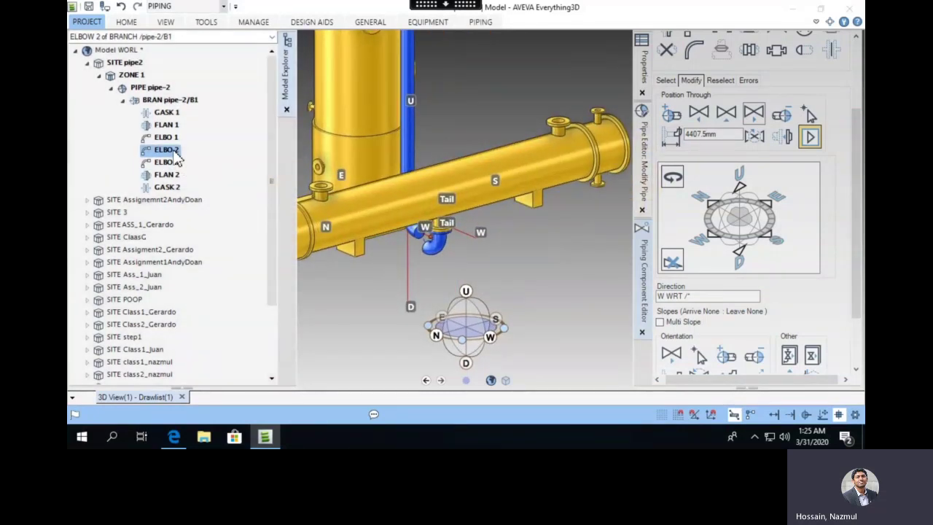
click(818, 141)
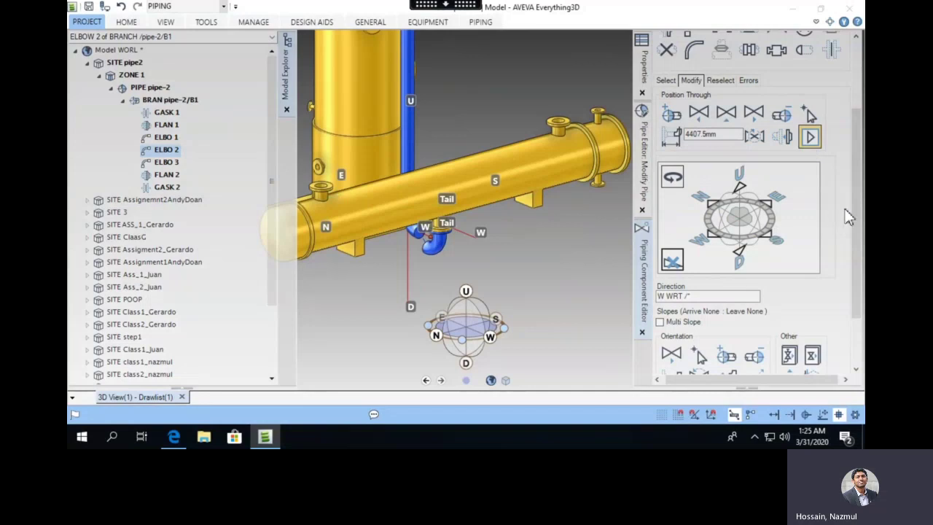
scroll(857, 248, down, 3)
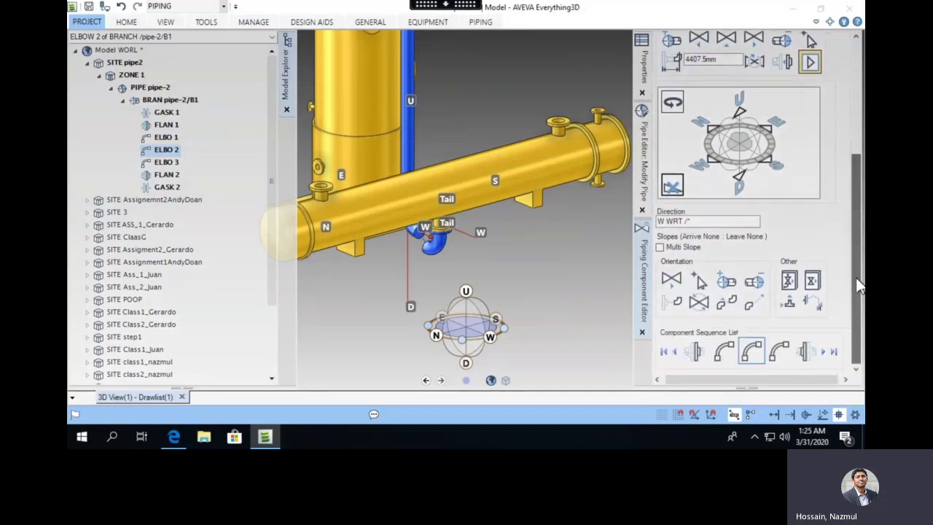
click(675, 286)
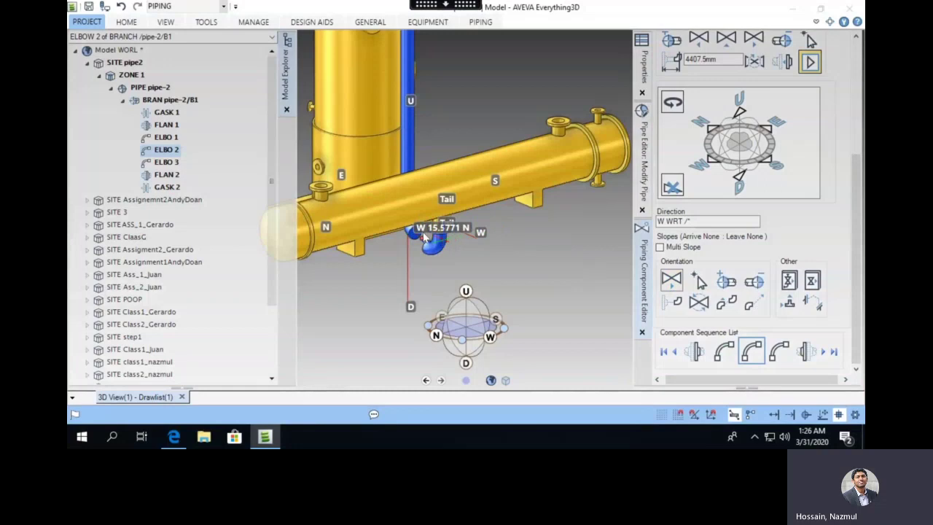
Switch ELBO 3 to backwards mode and direct it towards ELBO 2, then inspect the complete pipe route from head to tail
click(172, 163)
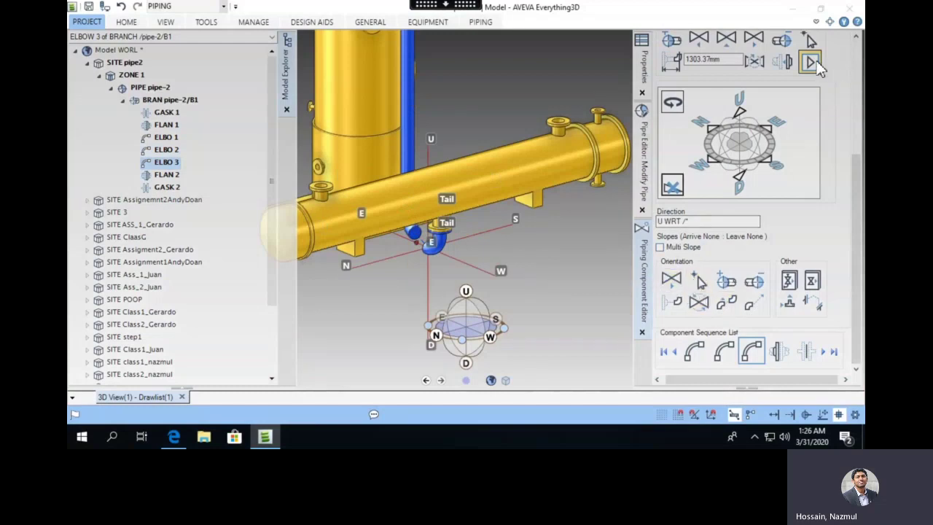
click(815, 63)
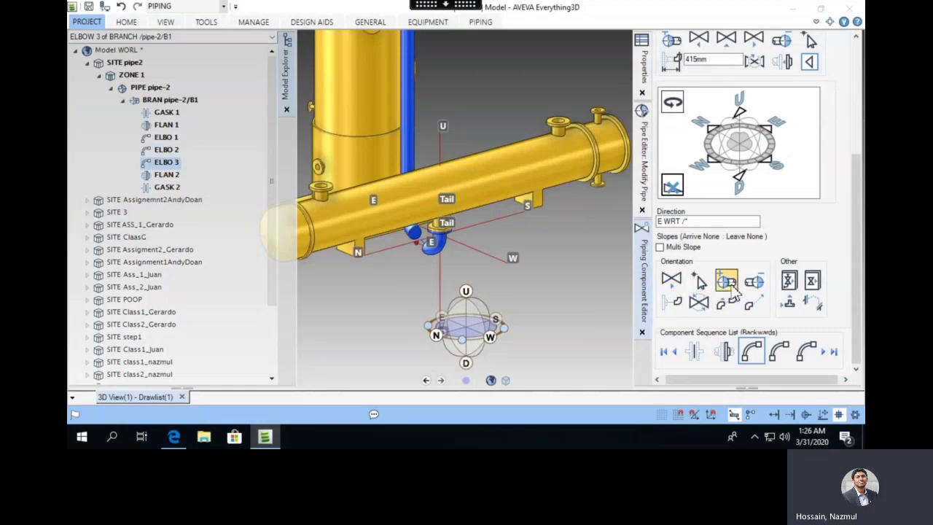
click(674, 286)
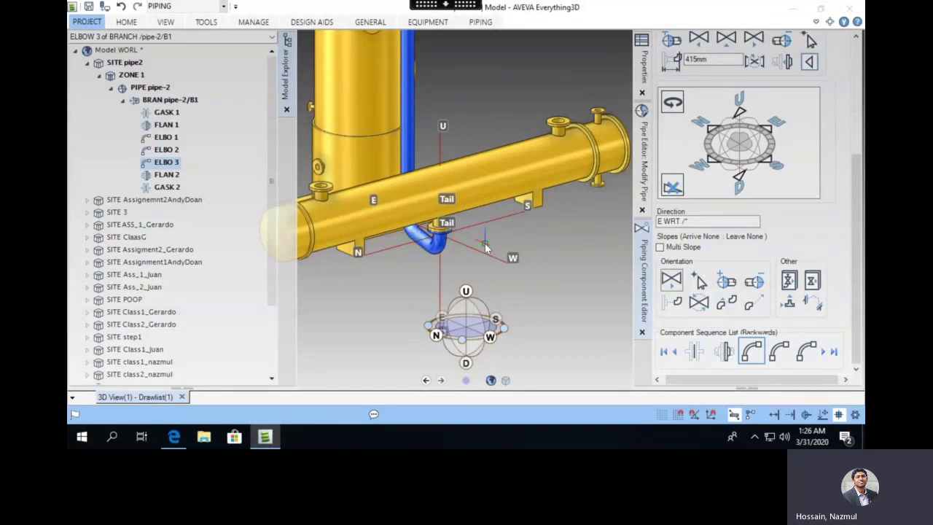
scroll(492, 263, down, 3)
middle_drag(490, 266, 618, 135)
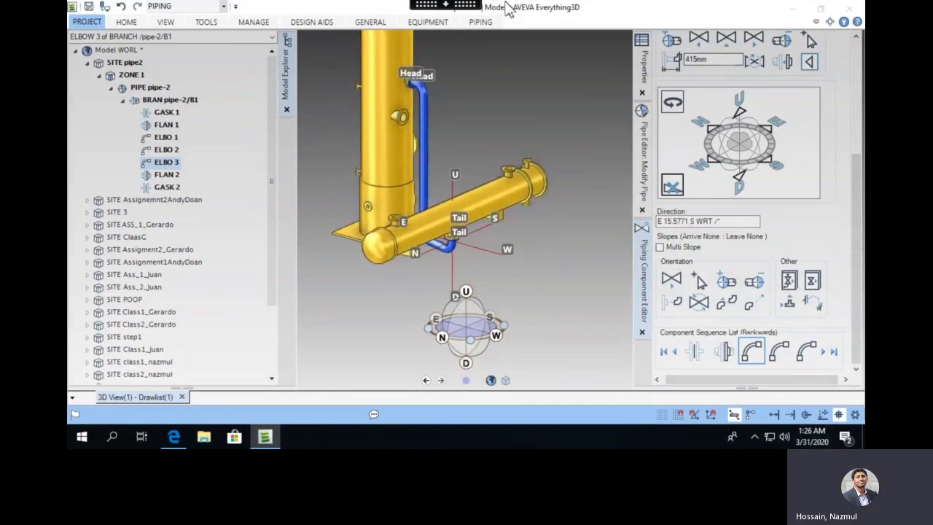
mouse_move(466, 5)
click(495, 22)
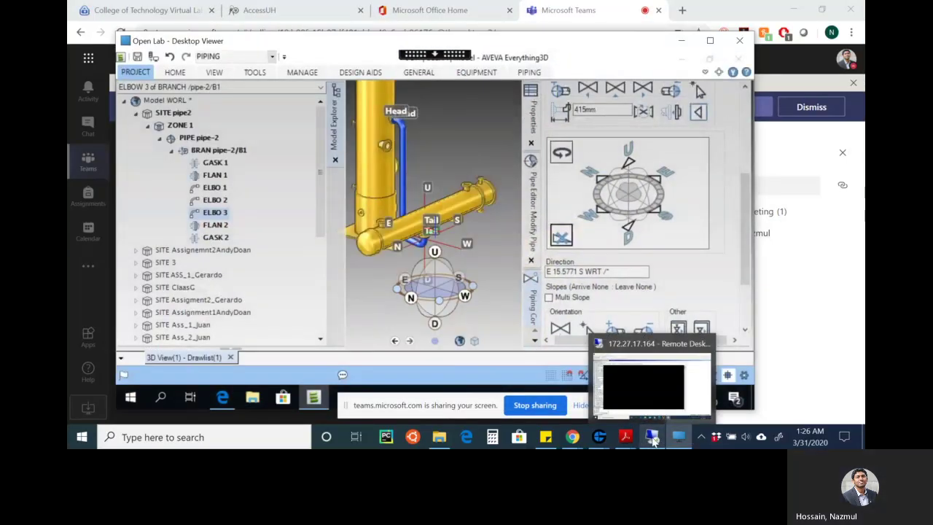
mouse_move(572, 437)
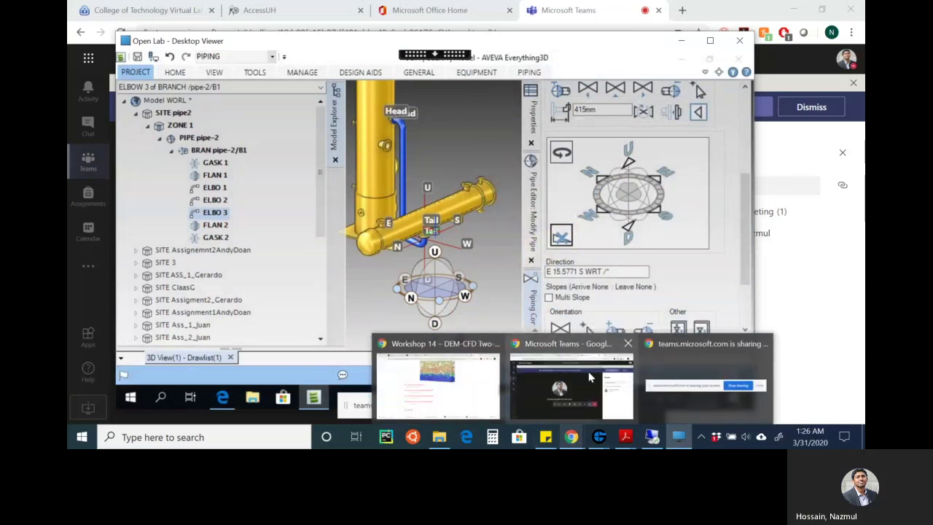
click(562, 359)
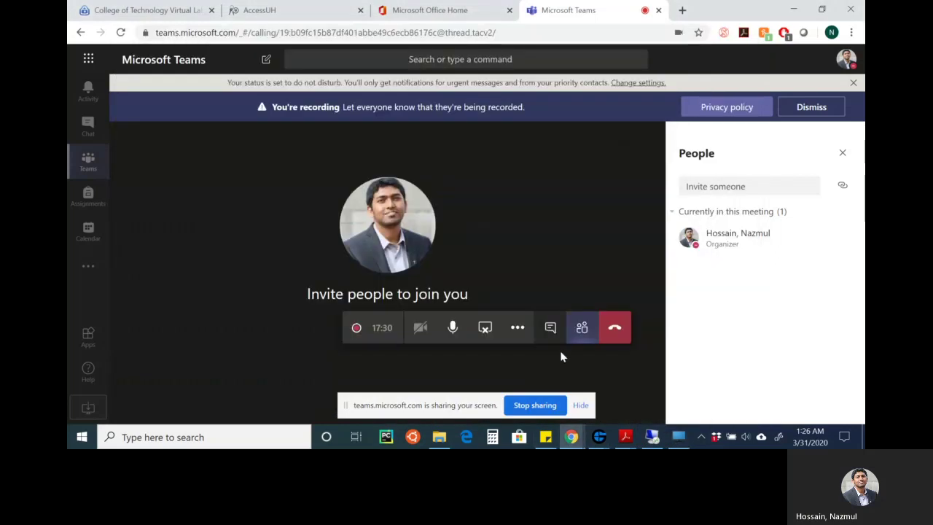
click(518, 328)
click(524, 270)
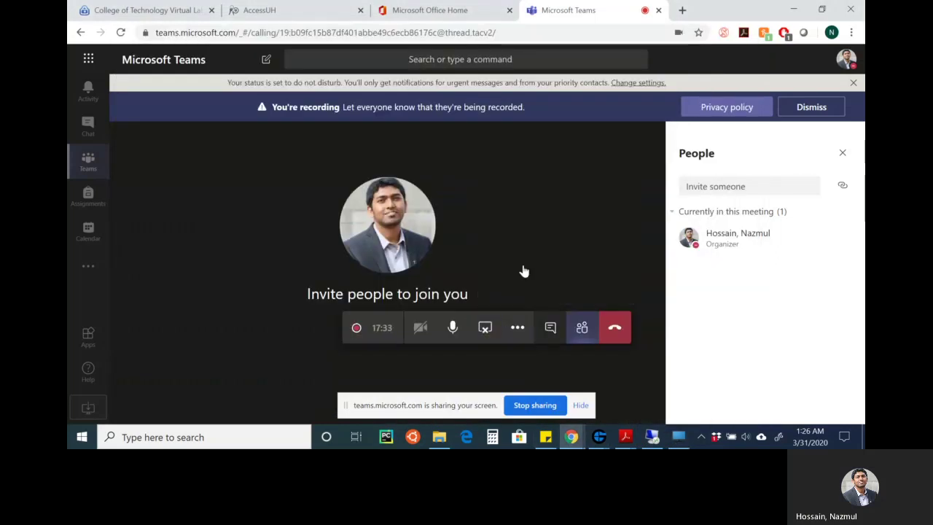